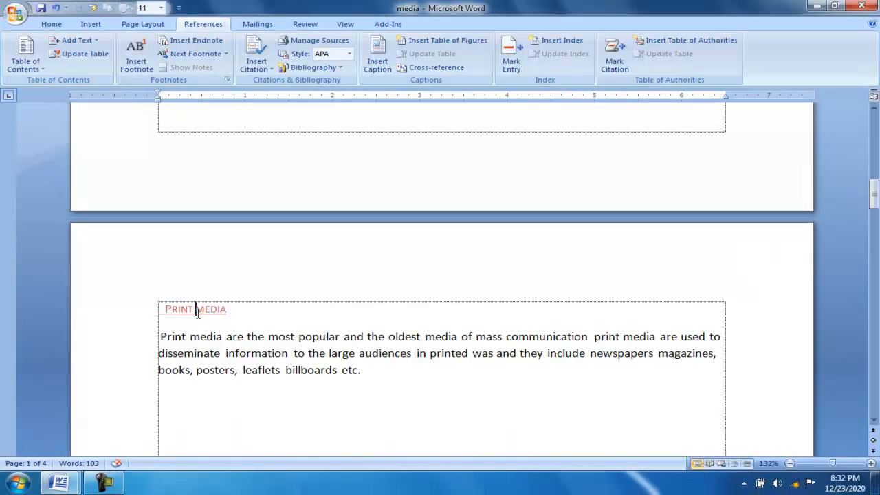
Apply the Subtle Reference style to the "Newspapers" heading on page 3.
{"action": "left_click", "coordinate": [197, 311]}
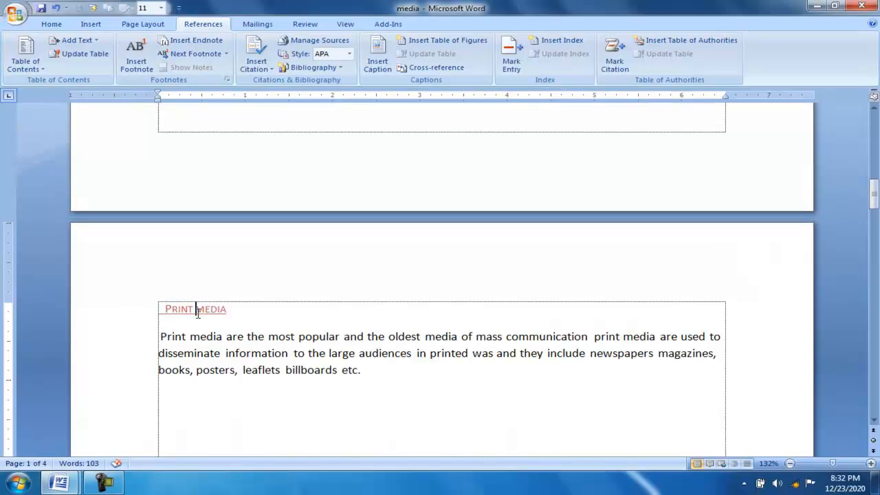
{"action": "left_click", "coordinate": [52, 24]}
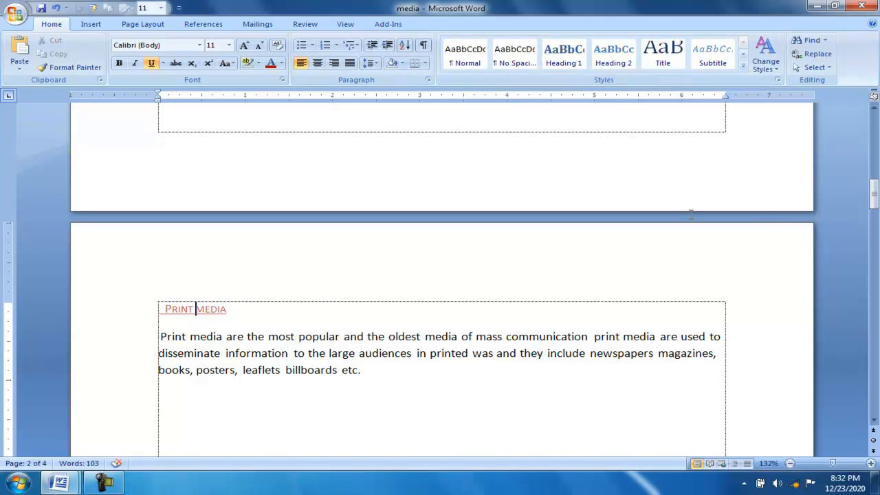
{"action": "left_click_drag", "start_coordinate": [875, 197], "coordinate": [854, 274]}
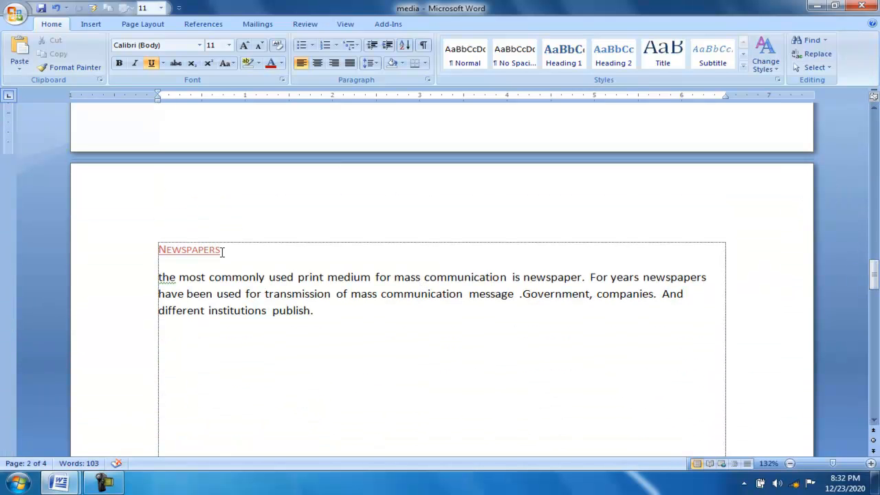
{"action": "left_click_drag", "start_coordinate": [222, 251], "coordinate": [152, 247]}
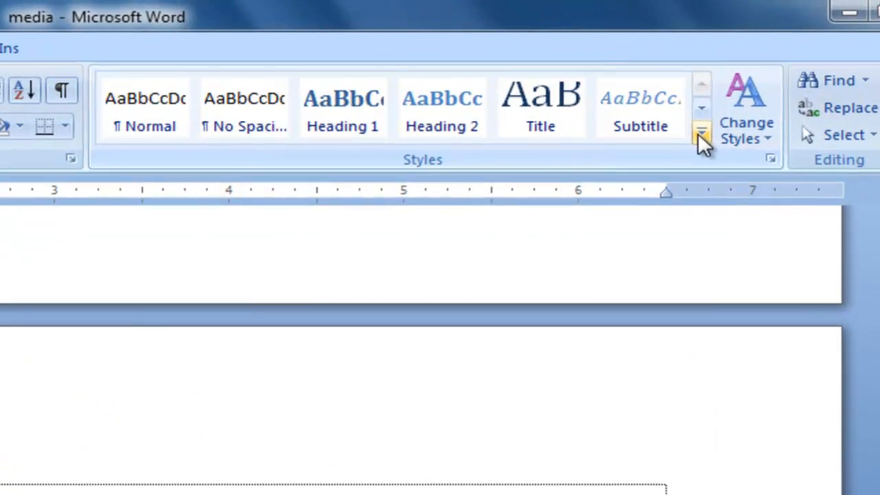
{"action": "left_click", "coordinate": [700, 134]}
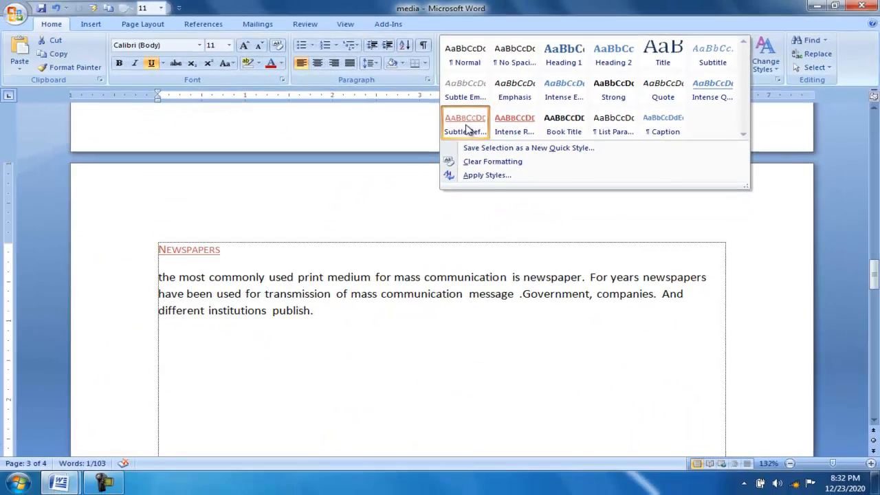
{"action": "left_click", "coordinate": [466, 129]}
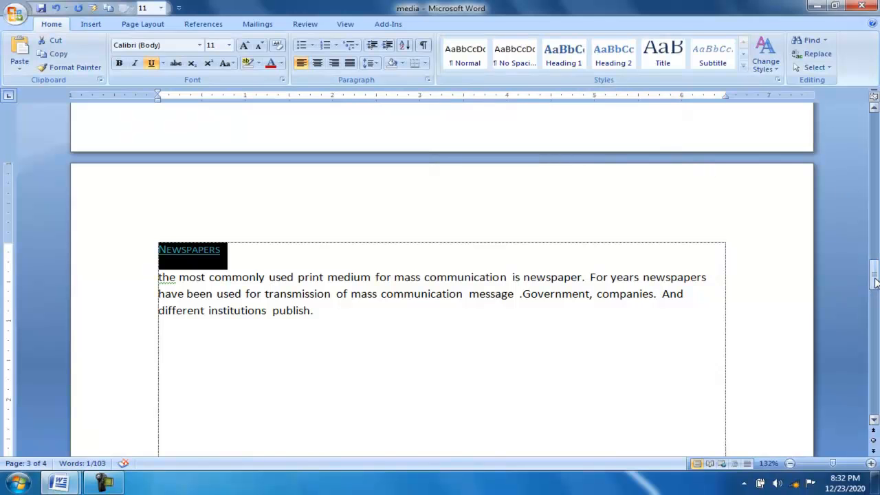
Apply the Subtle Reference style to the "Magazines" heading on page 4.
{"action": "left_click_drag", "start_coordinate": [874, 288], "coordinate": [871, 354]}
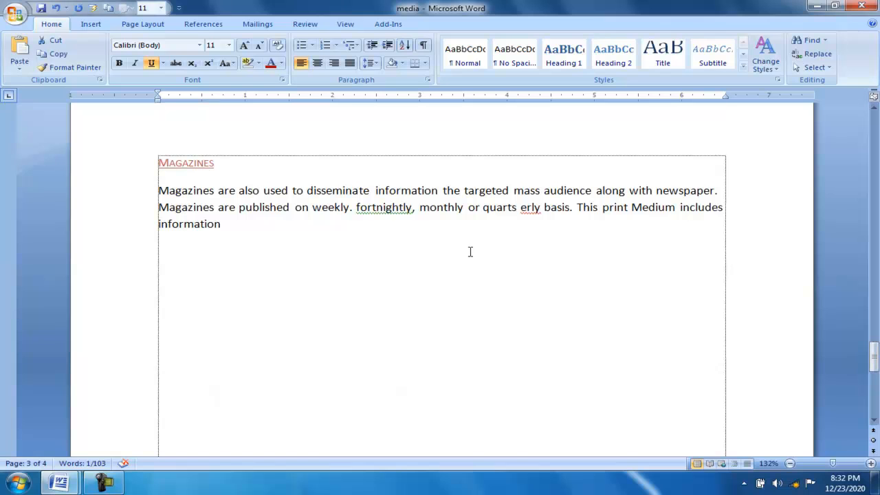
{"action": "left_click", "coordinate": [217, 163]}
{"action": "left_click_drag", "start_coordinate": [217, 163], "coordinate": [150, 172]}
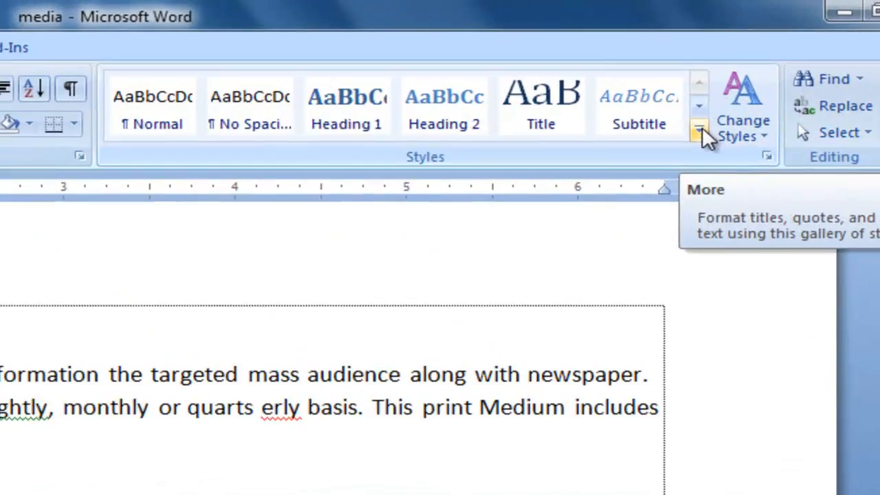
{"action": "left_click", "coordinate": [743, 66]}
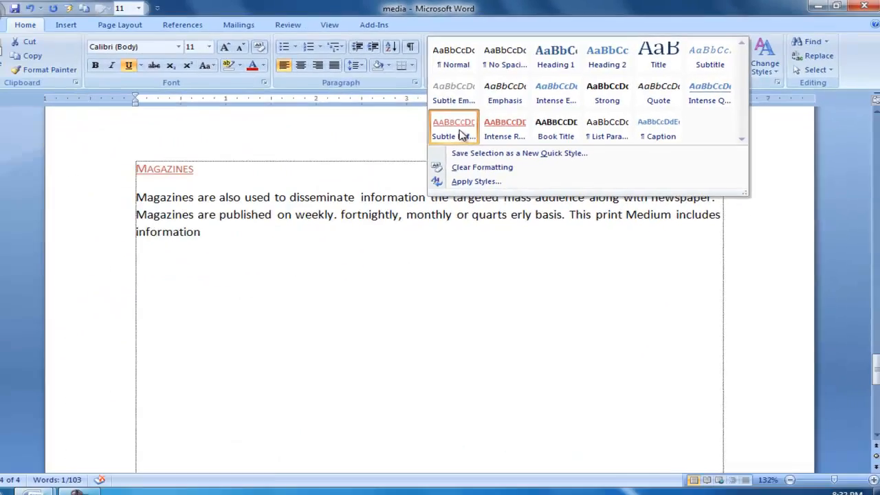
{"action": "left_click", "coordinate": [141, 247]}
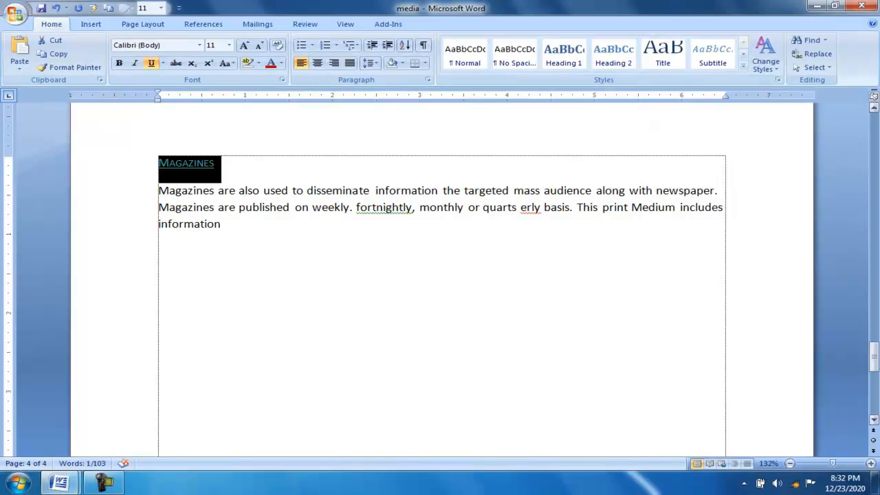
Add the "Print media" heading on page 2 to the table of contents entries as Level 1.
{"action": "left_click_drag", "start_coordinate": [874, 359], "coordinate": [874, 116]}
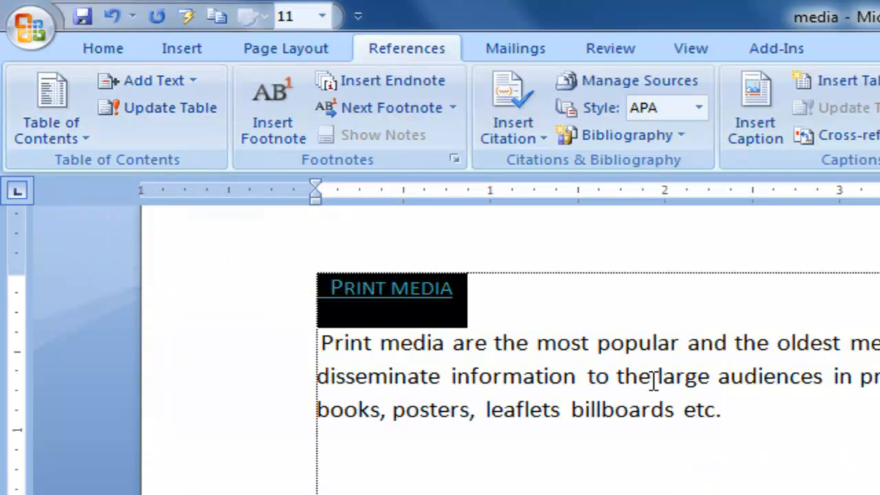
{"action": "left_click", "coordinate": [533, 322]}
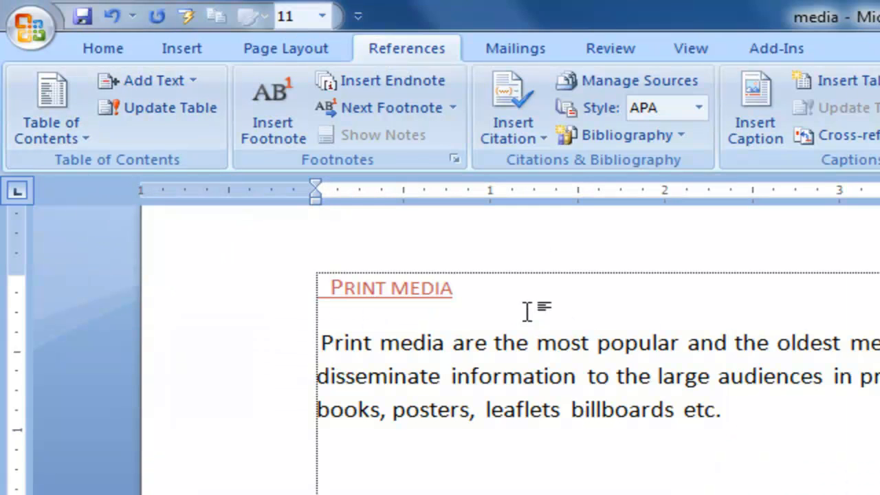
{"action": "left_click_drag", "start_coordinate": [456, 293], "coordinate": [311, 323]}
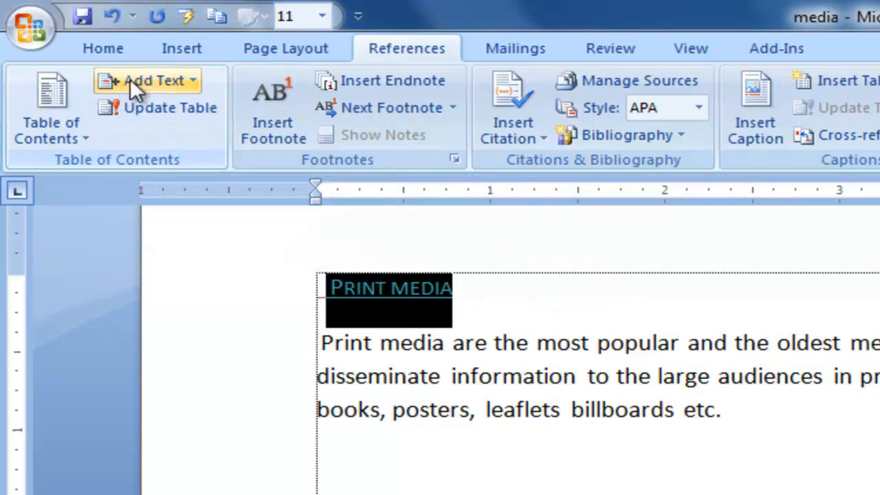
{"action": "left_click", "coordinate": [190, 79]}
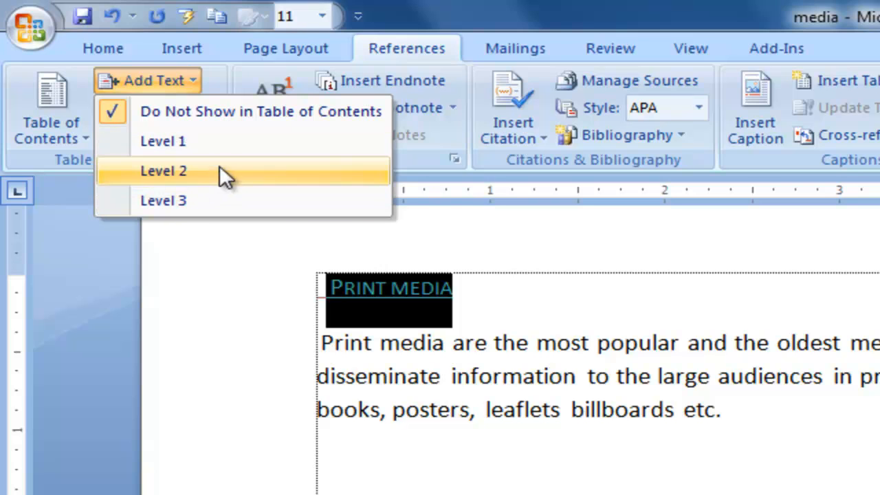
{"action": "left_click", "coordinate": [168, 142]}
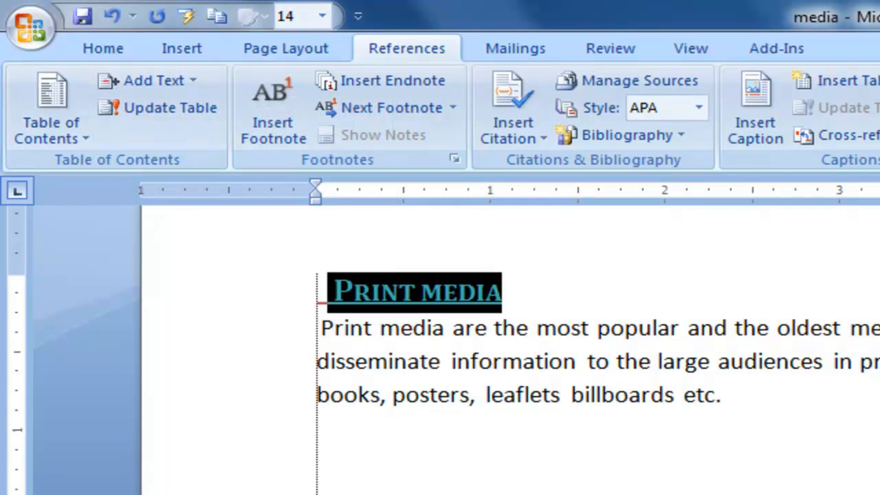
Add the "Newspapers" heading to the table of contents entries as Level 1.
{"action": "scroll", "coordinate": [509, 351], "scroll_direction": "down", "scroll_amount": 10}
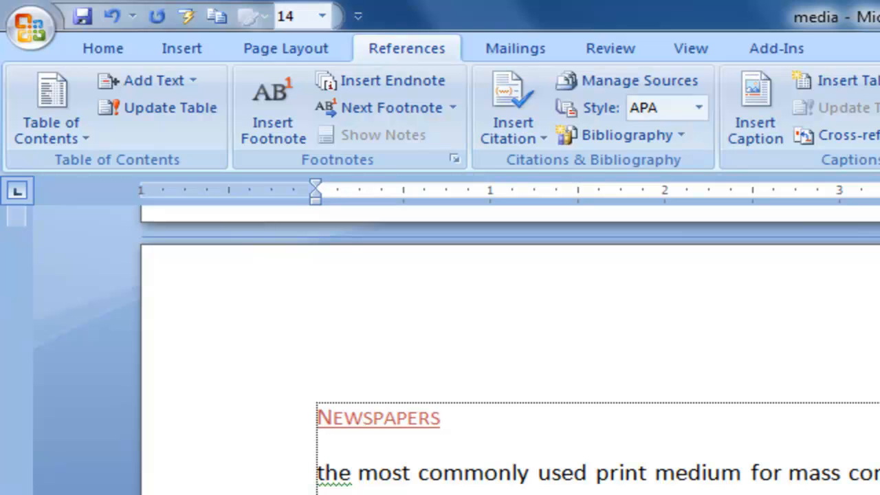
{"action": "left_click_drag", "start_coordinate": [449, 417], "coordinate": [278, 415]}
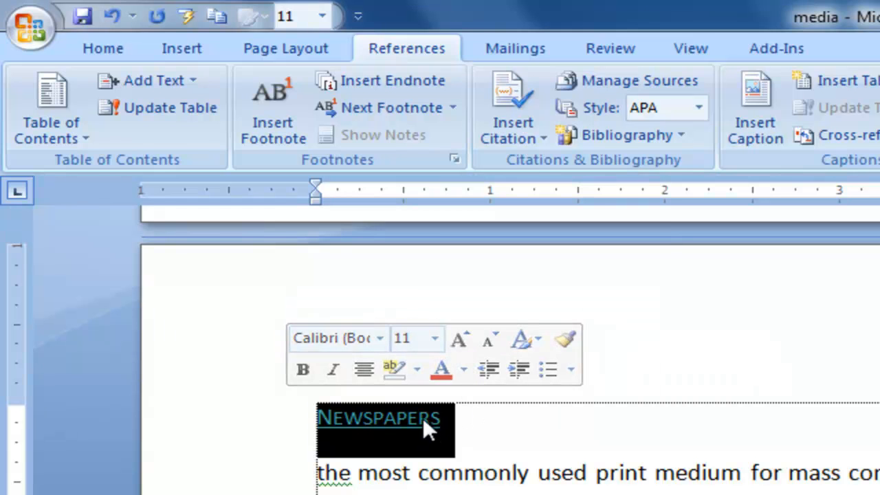
{"action": "left_click", "coordinate": [195, 79]}
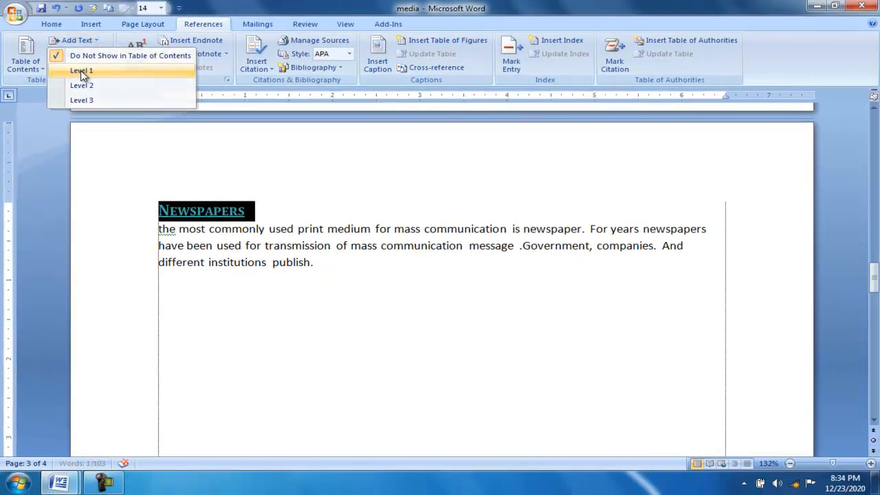
{"action": "left_click", "coordinate": [117, 103]}
Add the "Magazines" heading to the table of contents entries as Level 1.
{"action": "left_click_drag", "start_coordinate": [874, 279], "coordinate": [874, 358]}
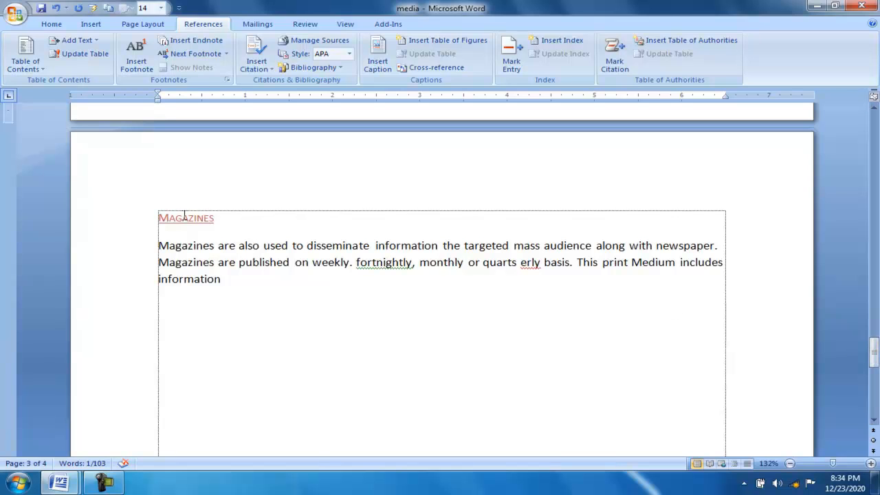
{"action": "left_click_drag", "start_coordinate": [216, 218], "coordinate": [150, 230]}
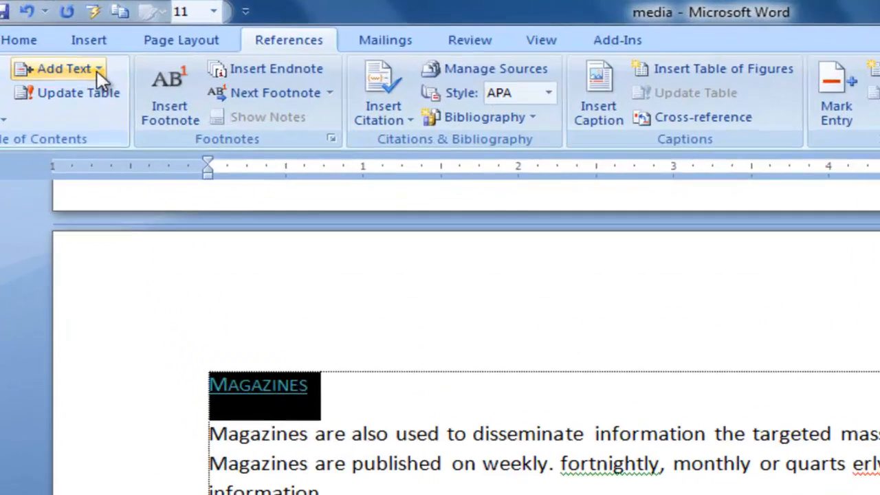
{"action": "left_click", "coordinate": [77, 40]}
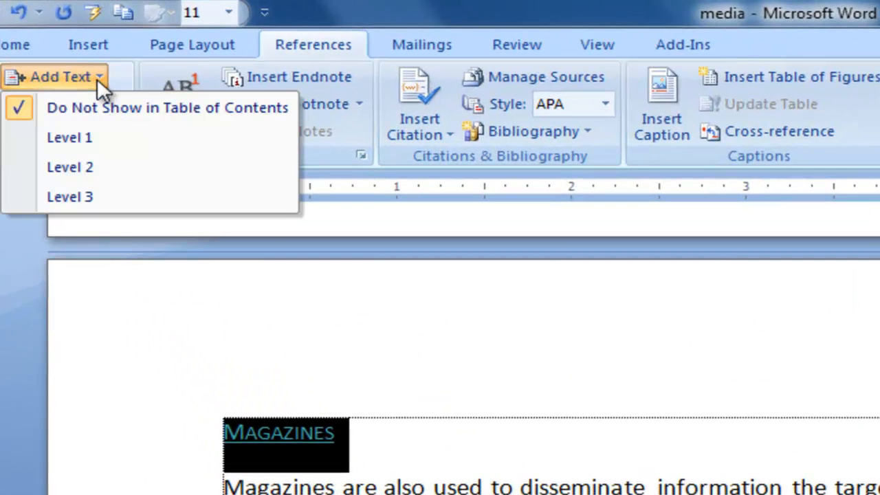
{"action": "left_click", "coordinate": [76, 137]}
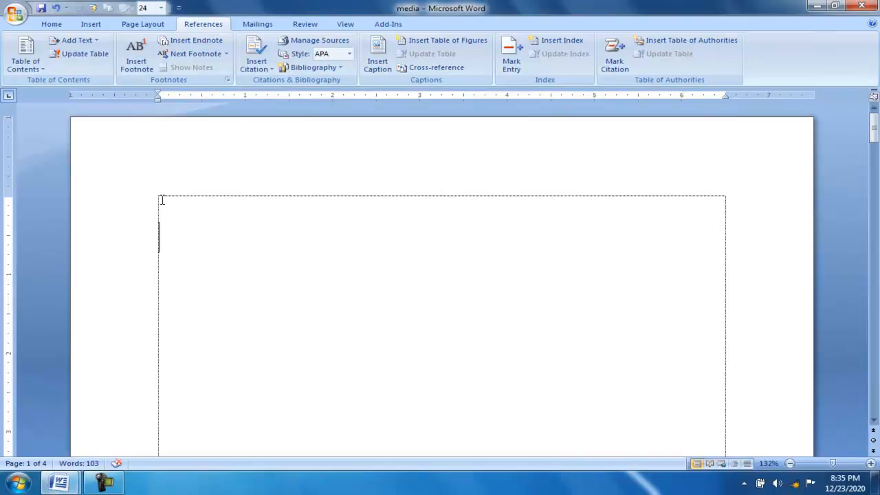
Insert the Automatic Table 1 table of contents on the blank first page and check it against the document's pages.
{"action": "left_click", "coordinate": [26, 55]}
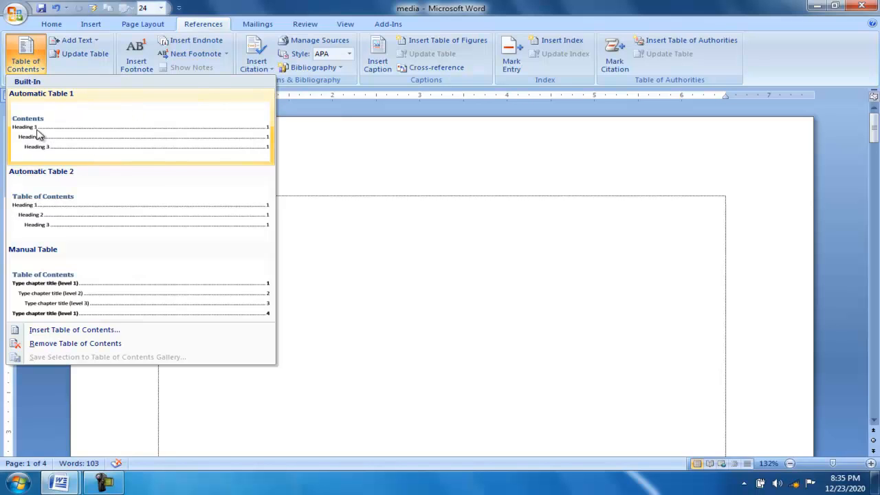
{"action": "left_click", "coordinate": [183, 150]}
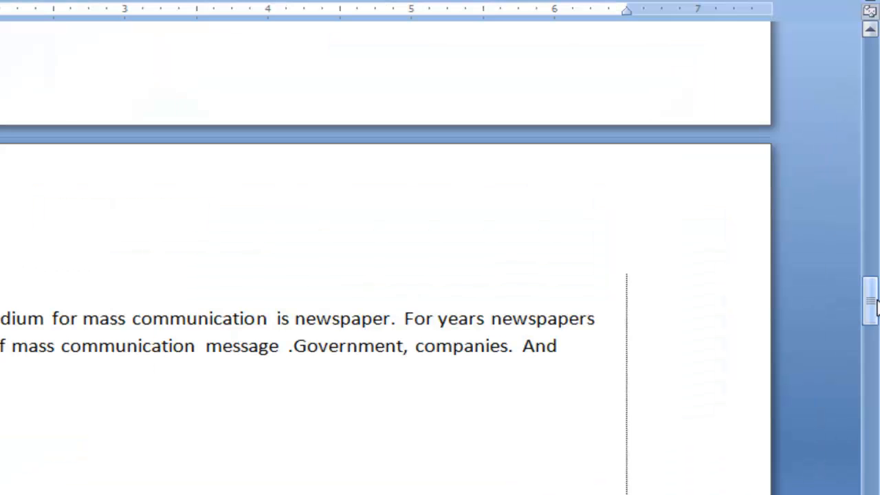
{"action": "left_click_drag", "start_coordinate": [874, 298], "coordinate": [802, 430]}
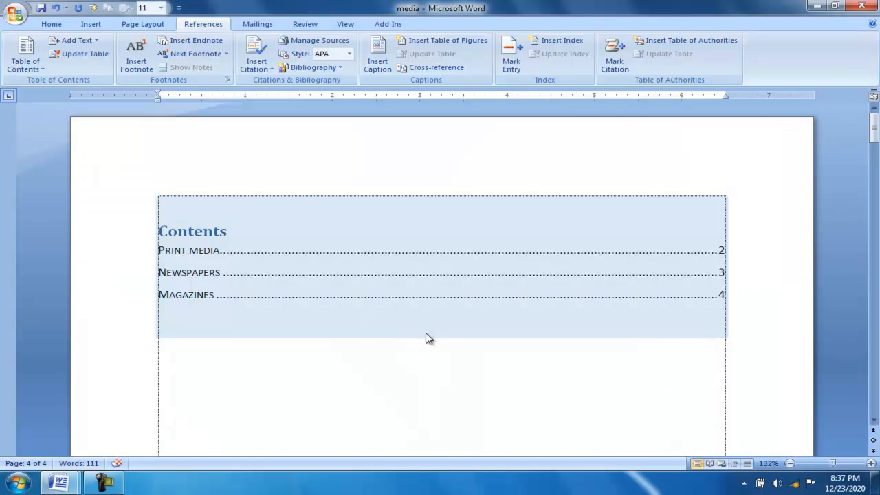
{"action": "left_click", "coordinate": [366, 350]}
{"action": "left_click", "coordinate": [393, 329]}
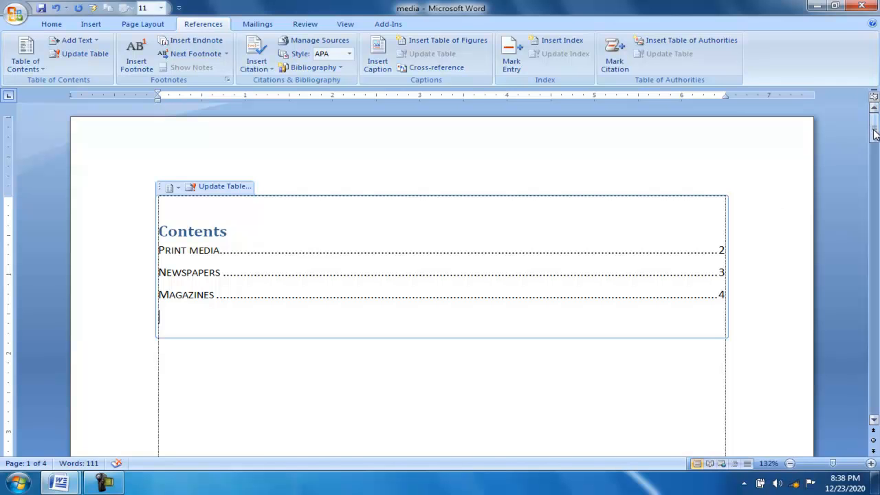
Start a new page after the Magazines paragraph with the heading text "hgghjgjhg" and a filler paragraph of repeated g letters below it.
{"action": "left_click_drag", "start_coordinate": [874, 136], "coordinate": [815, 363]}
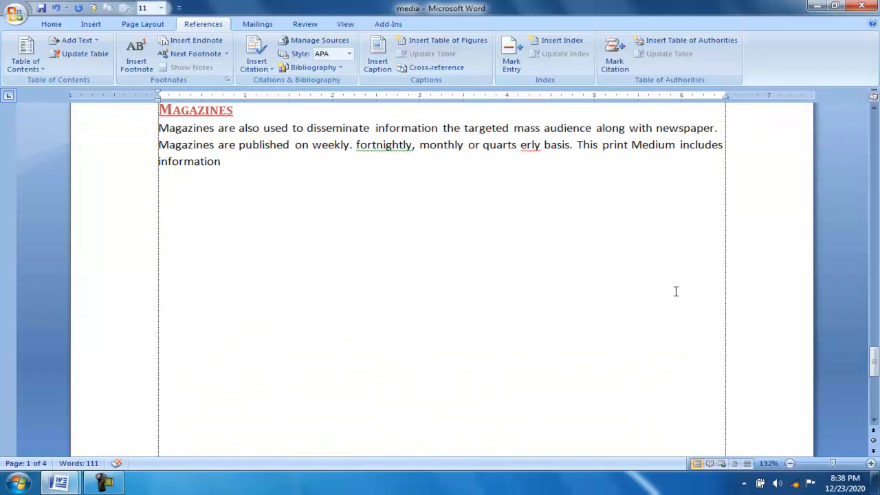
{"action": "left_click", "coordinate": [251, 159]}
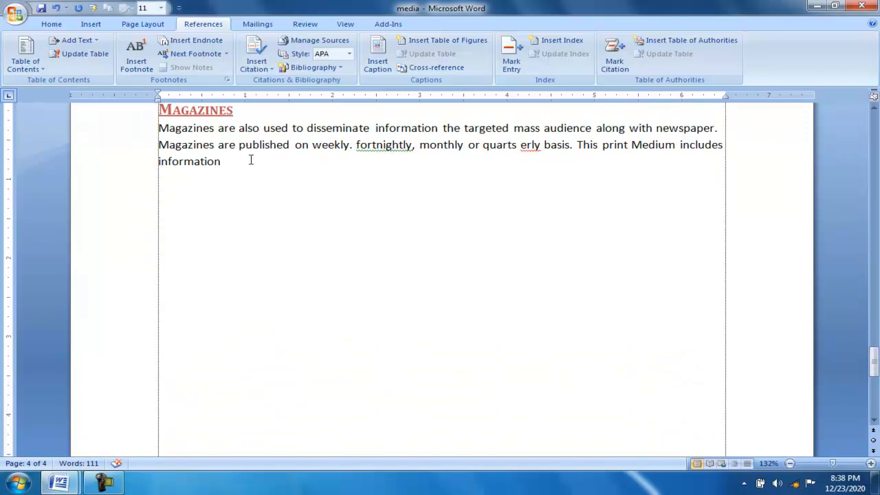
{"action": "key", "text": "ctrl+Return"}
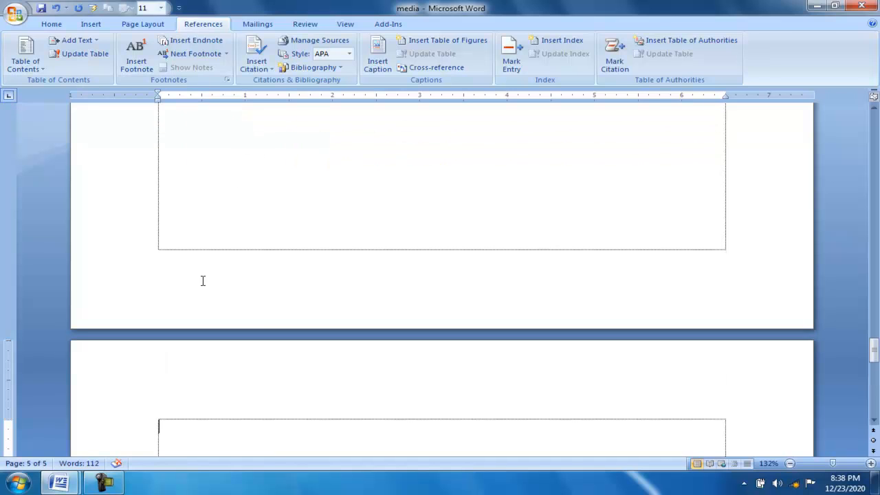
{"action": "type", "text": "hgghjgjhg"}
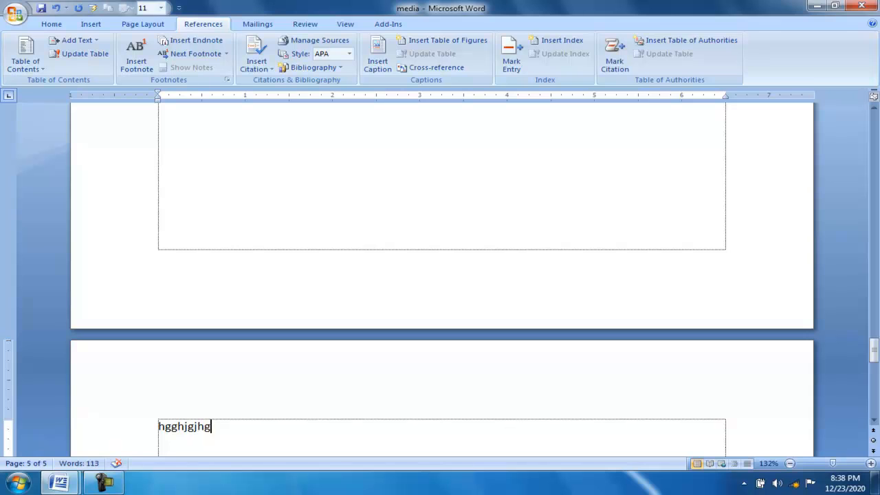
{"action": "key", "text": "Return"}
{"action": "type", "text": "hgggggggggggggggggggggggggggggggggggggggggggggggggggggggggggggggggggggggggggggggggggggggggggggggggggggggggggggggggggggggggggggggggggg"}
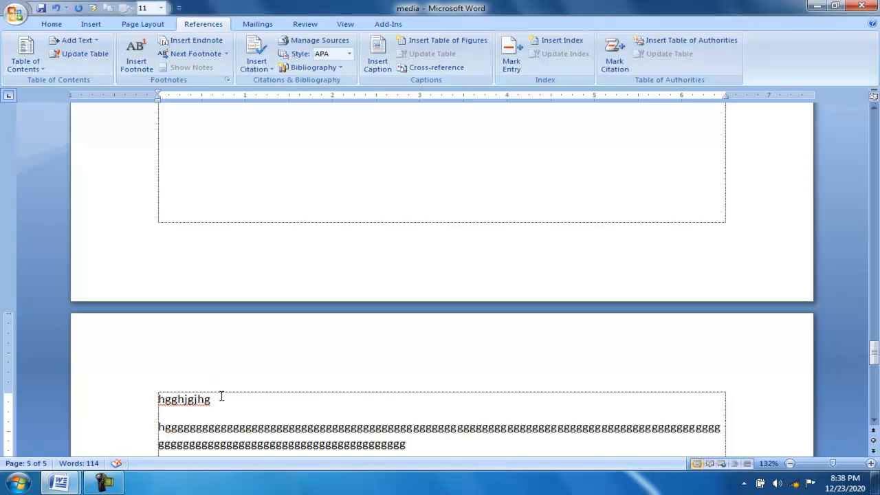
Apply the Subtitle style to the "hgghjgjhg" heading on page 5.
{"action": "left_click_drag", "start_coordinate": [213, 405], "coordinate": [131, 403]}
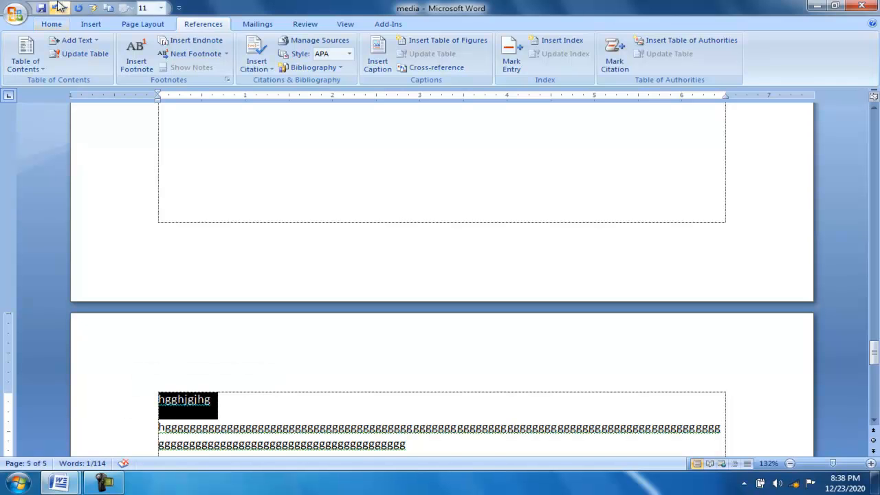
{"action": "left_click", "coordinate": [53, 24]}
{"action": "left_click", "coordinate": [735, 63]}
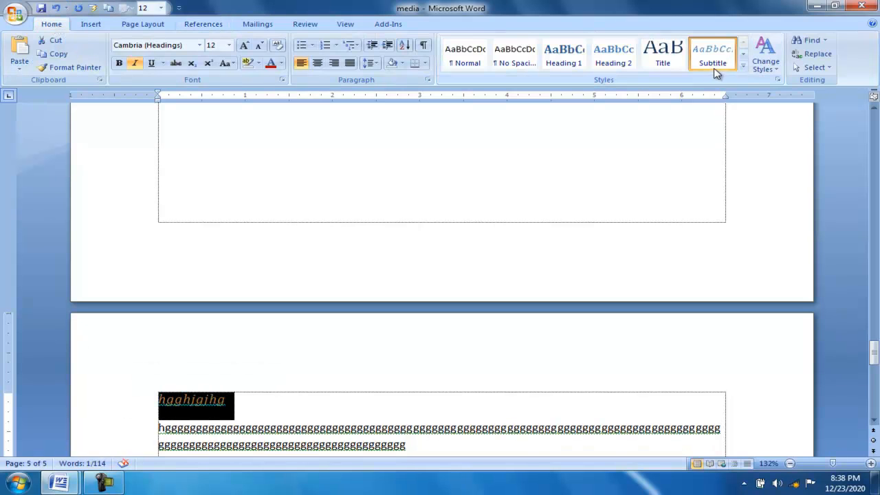
{"action": "left_click", "coordinate": [284, 404]}
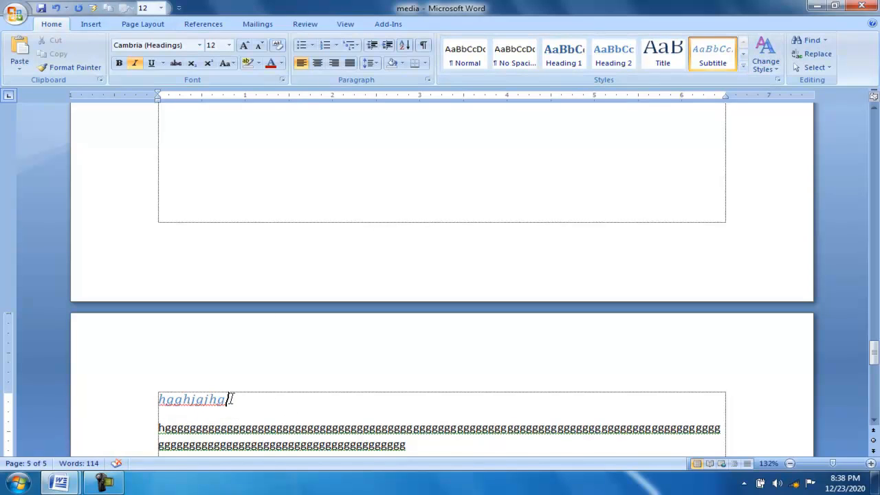
Add the "hgghjgjhg" heading on page 5 to the table of contents entries as Level 1.
{"action": "left_click_drag", "start_coordinate": [231, 398], "coordinate": [151, 406]}
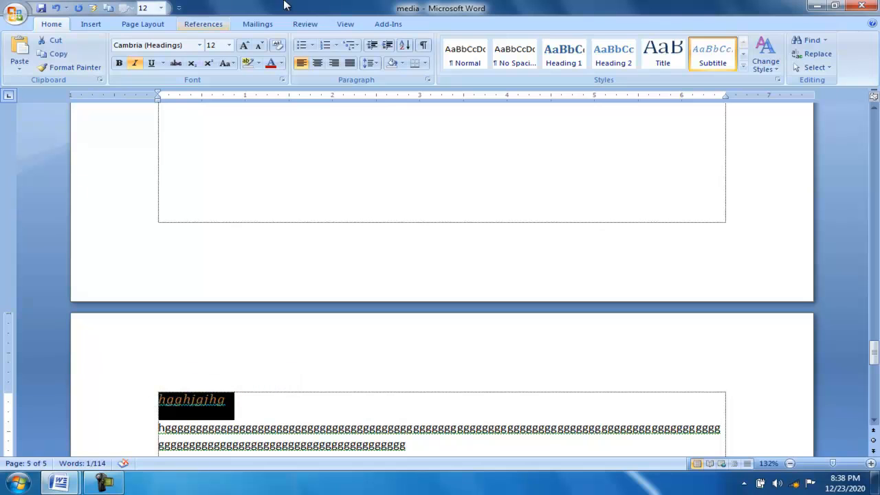
{"action": "left_click", "coordinate": [203, 24]}
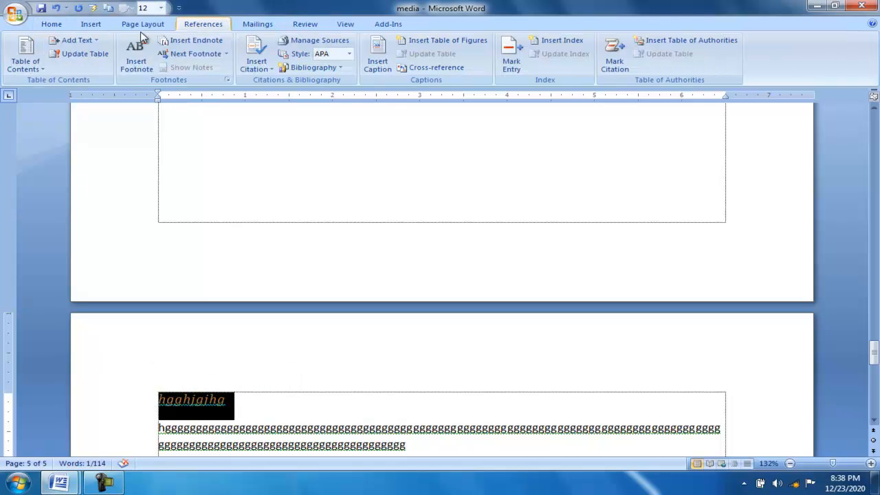
{"action": "left_click", "coordinate": [95, 40]}
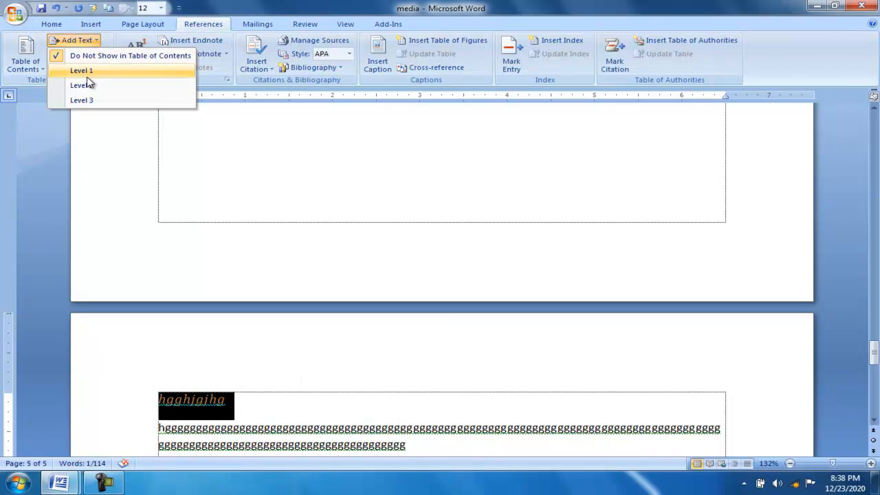
{"action": "left_click", "coordinate": [99, 71]}
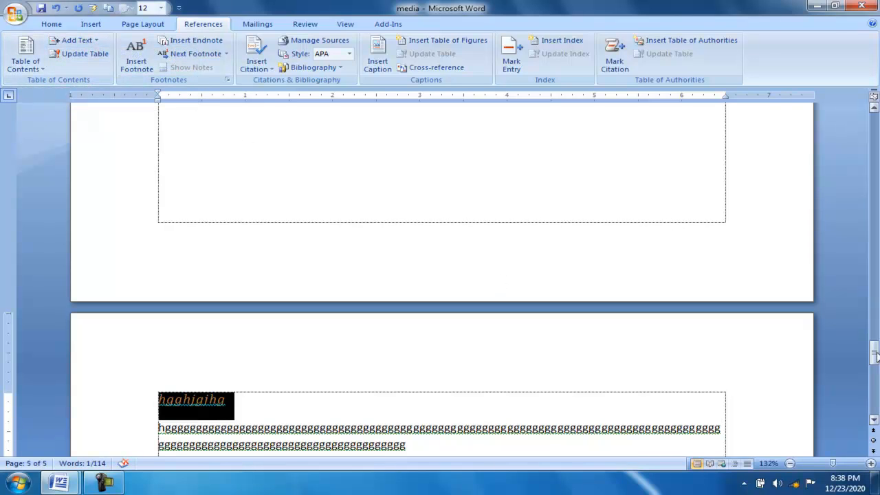
Update the entire table of contents on page 1, not just its page numbers.
{"action": "left_click_drag", "start_coordinate": [873, 354], "coordinate": [873, 129]}
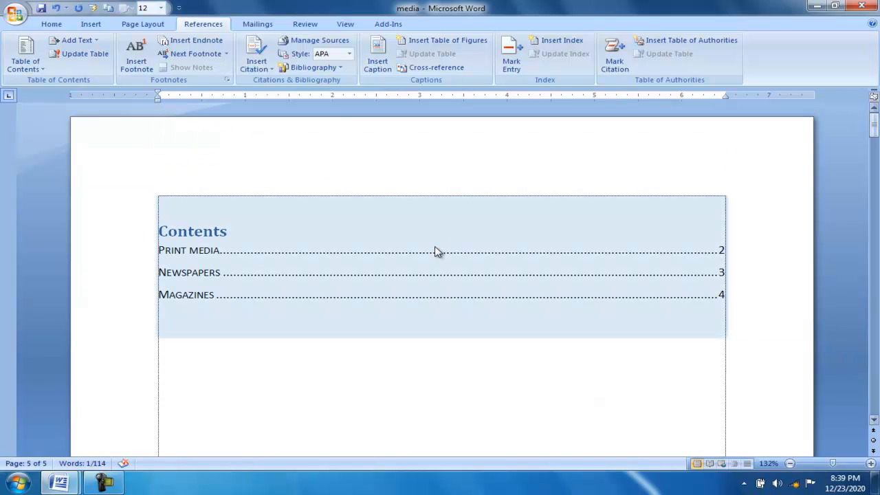
{"action": "left_click", "coordinate": [379, 221]}
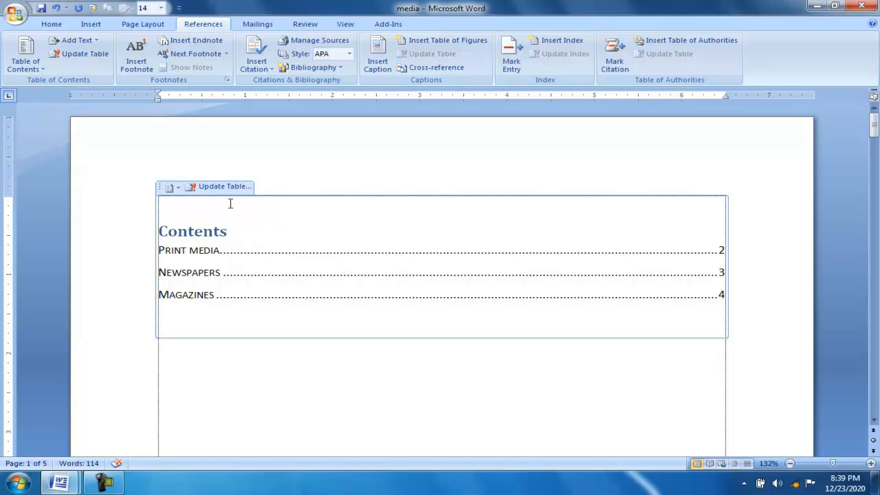
{"action": "left_click", "coordinate": [92, 55]}
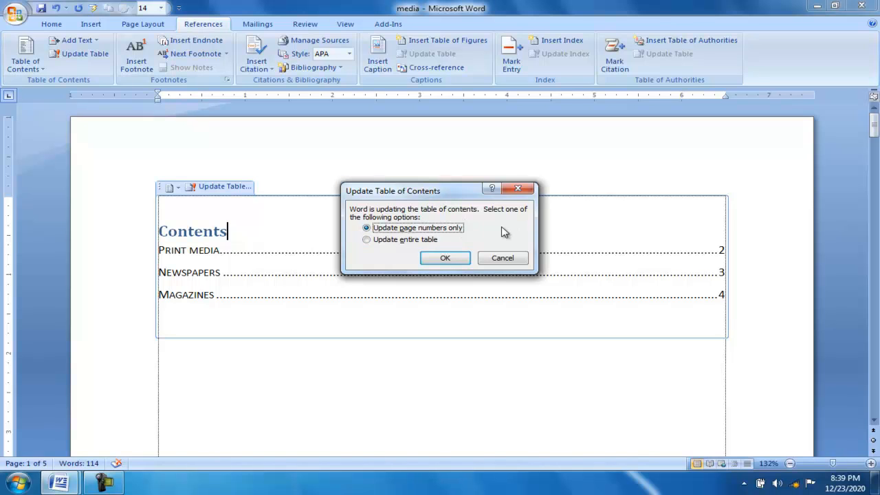
{"action": "left_click", "coordinate": [368, 241]}
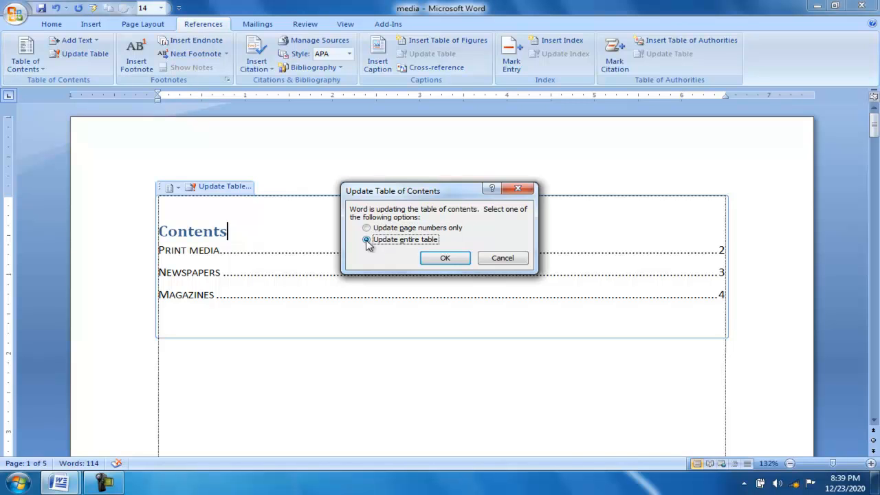
{"action": "left_click", "coordinate": [453, 262]}
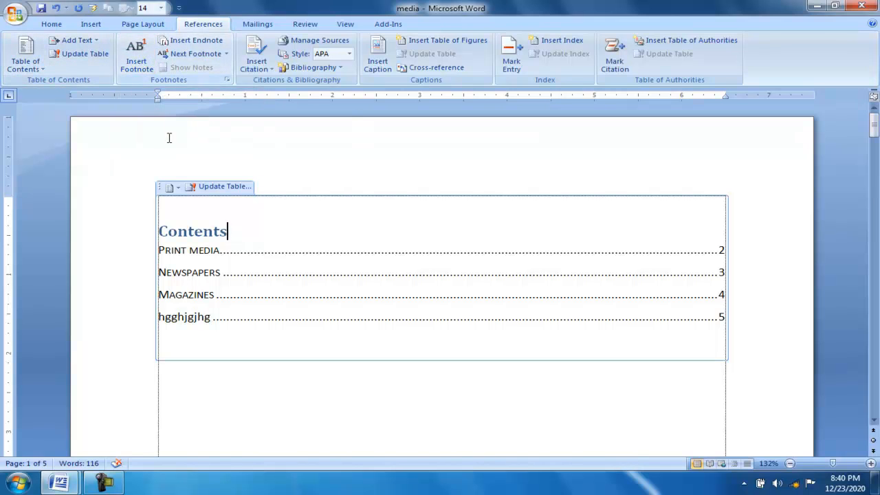
Insert a footnote with the text "Good" at the blank line below the table of contents on page 1.
{"action": "left_click", "coordinate": [260, 394]}
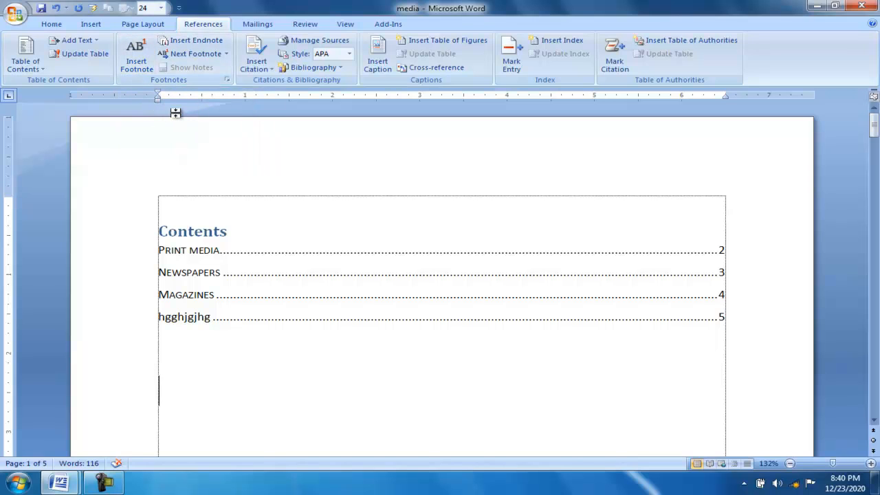
{"action": "left_click", "coordinate": [139, 59]}
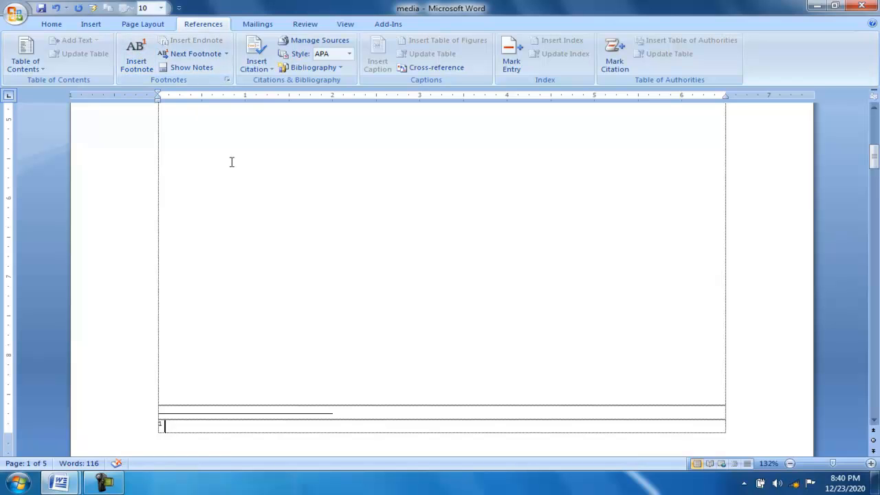
{"action": "key", "text": "ctrl+z"}
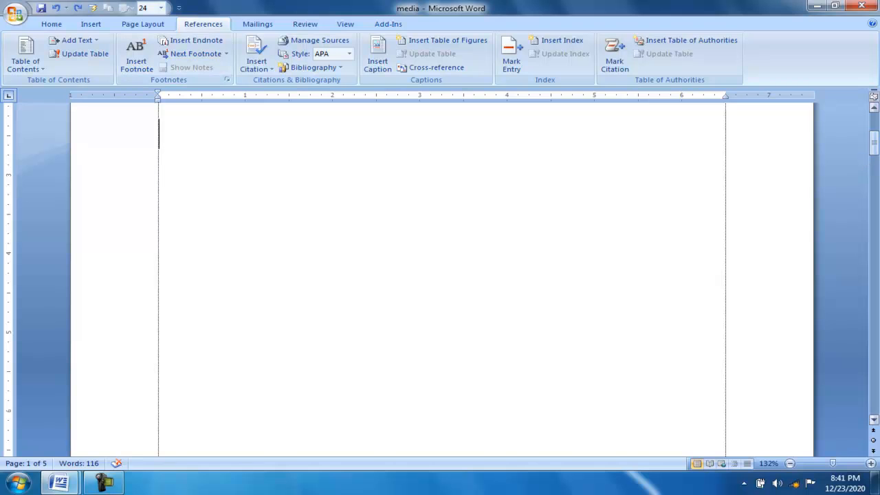
{"action": "left_click_drag", "start_coordinate": [875, 153], "coordinate": [873, 125]}
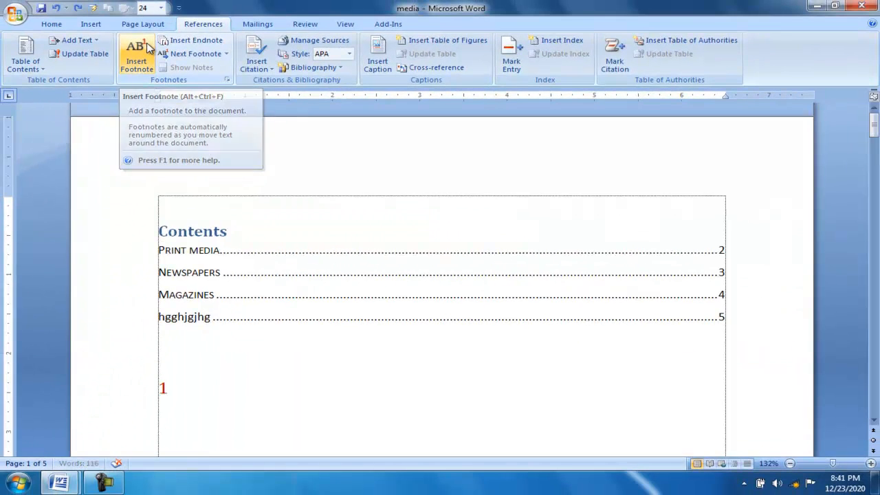
{"action": "left_click", "coordinate": [147, 45]}
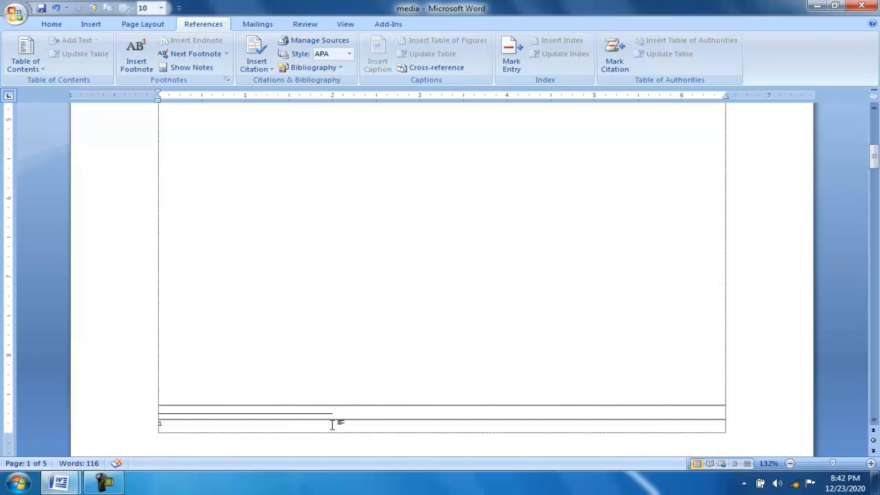
{"action": "type", "text": "Good"}
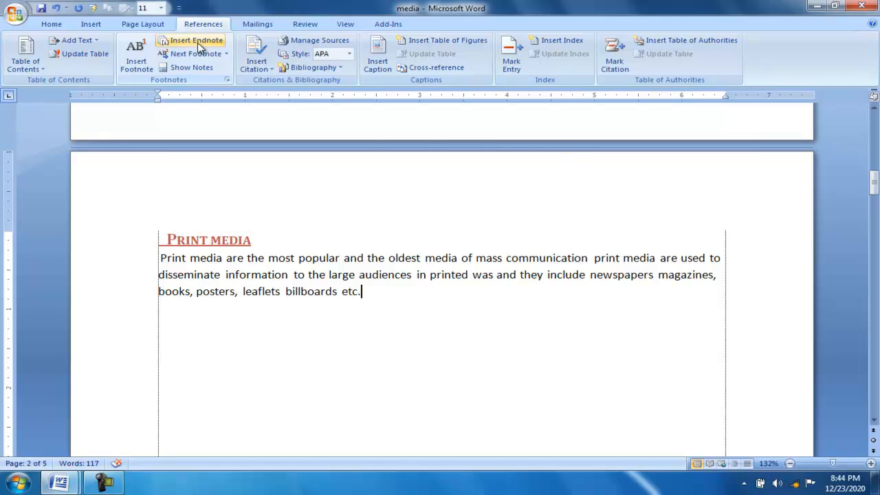
Insert an endnote with the text "Fine" after the Print media paragraph and check its reference mark there.
{"action": "left_click", "coordinate": [198, 46]}
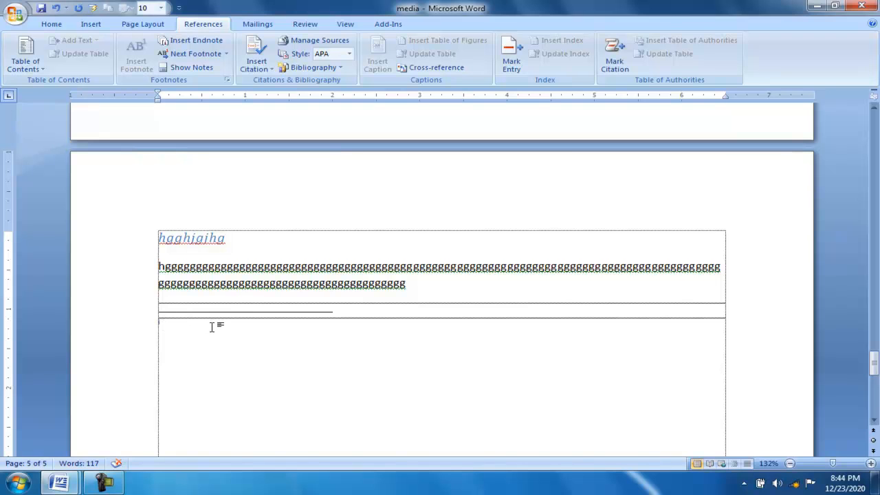
{"action": "type", "text": "Fi"}
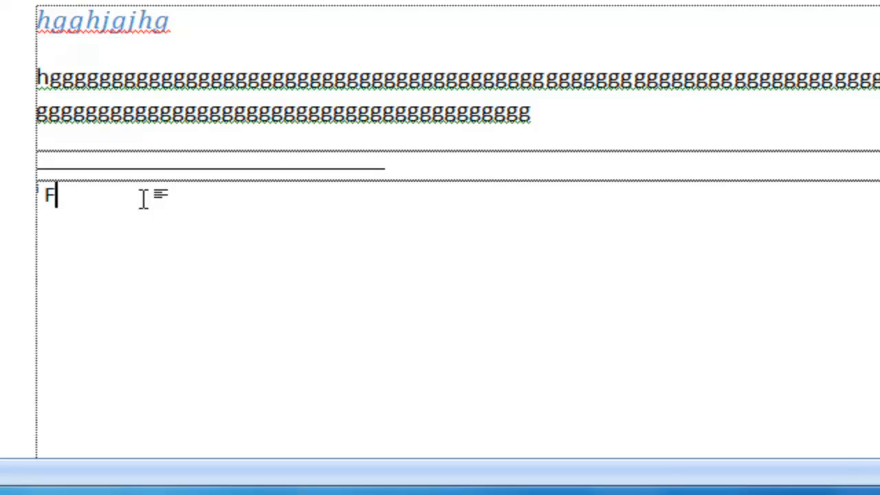
{"action": "type", "text": "ne"}
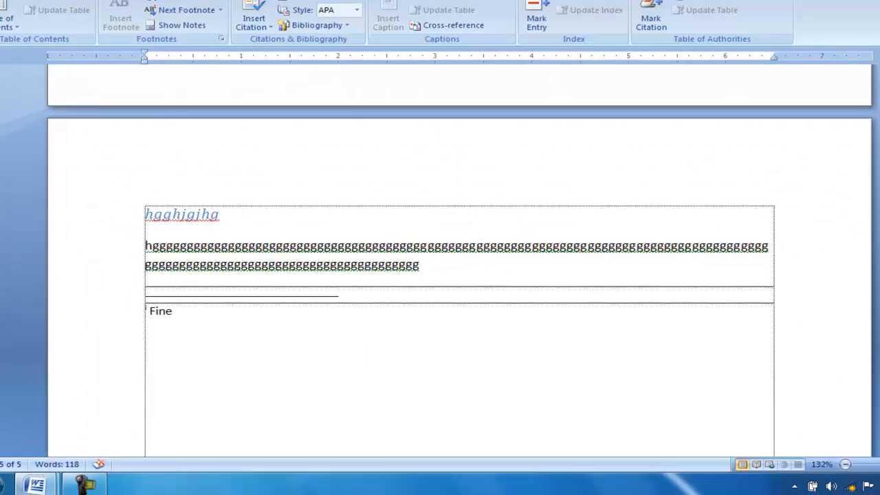
{"action": "left_click_drag", "start_coordinate": [877, 369], "coordinate": [877, 180]}
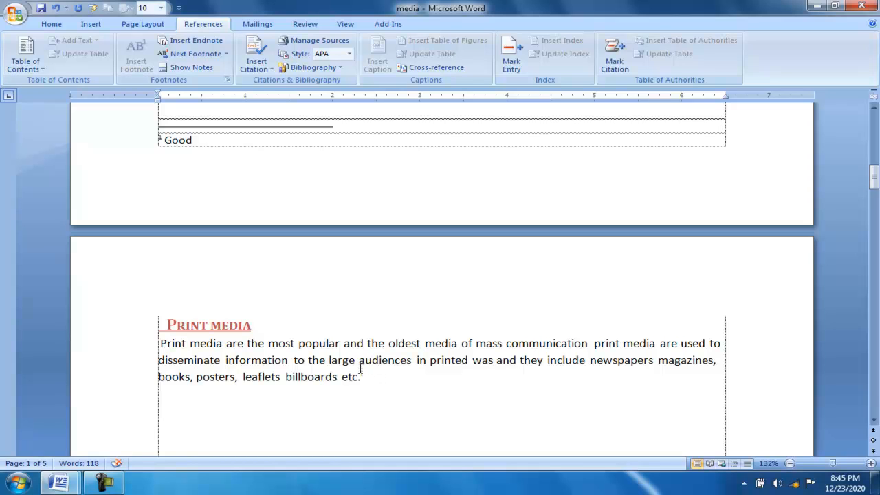
{"action": "mouse_move", "coordinate": [361, 376]}
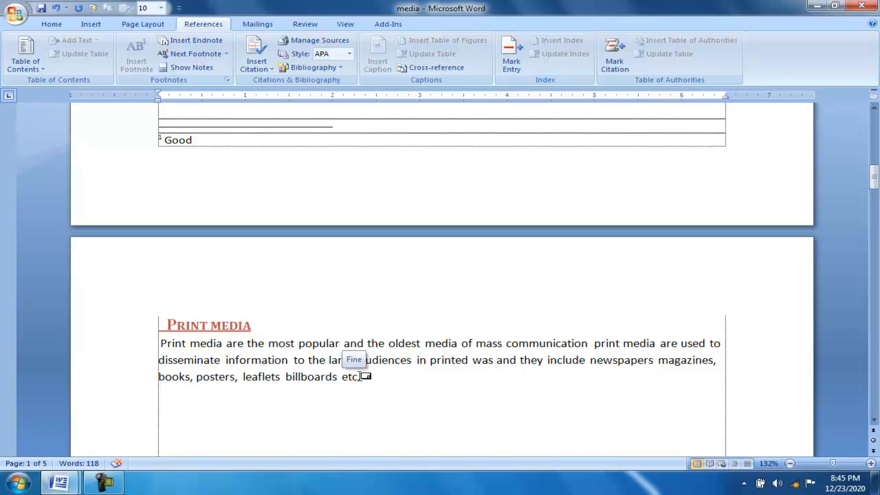
Start a new citation source of type Book after the sentence "The most commonly used print medium." under Newspapers.
{"action": "scroll", "coordinate": [361, 376], "scroll_direction": "down", "scroll_amount": 3}
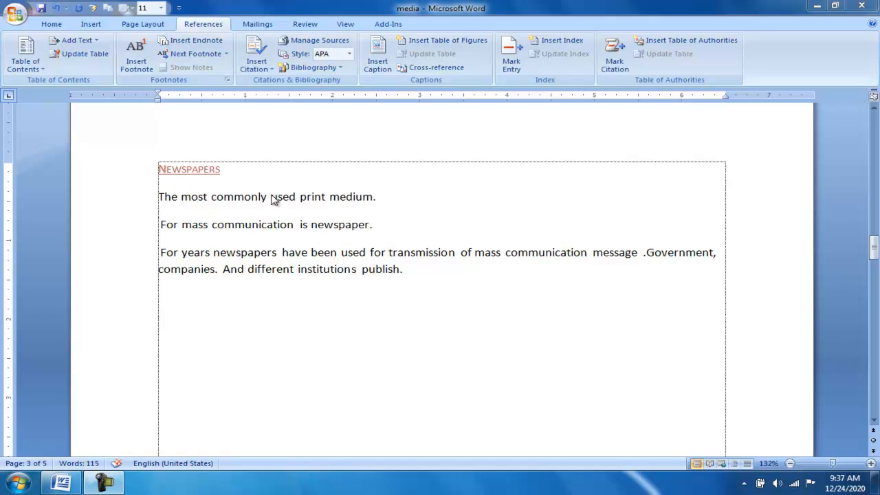
{"action": "left_click", "coordinate": [377, 197]}
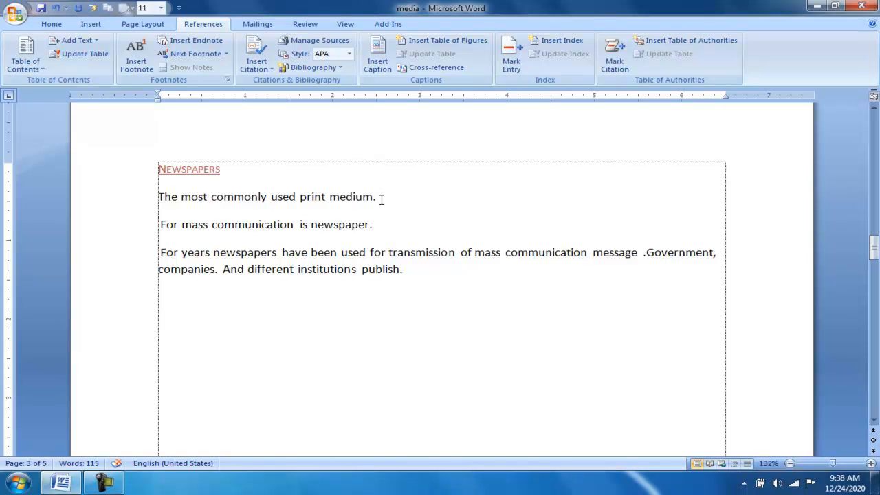
{"action": "left_click", "coordinate": [273, 69]}
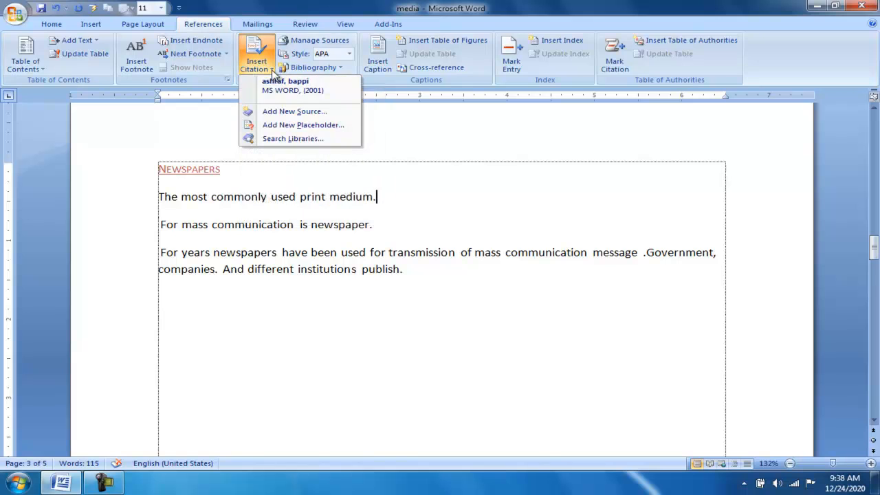
{"action": "left_click", "coordinate": [308, 114]}
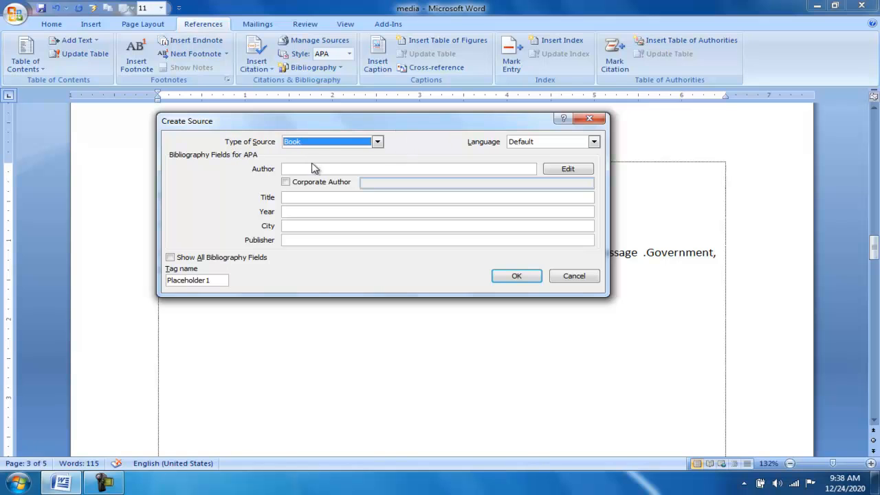
{"action": "left_click", "coordinate": [377, 142]}
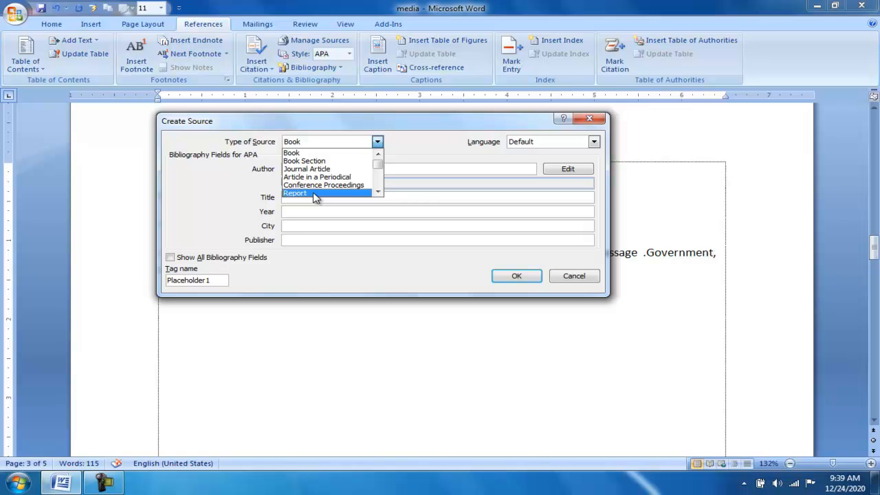
{"action": "left_click", "coordinate": [301, 156]}
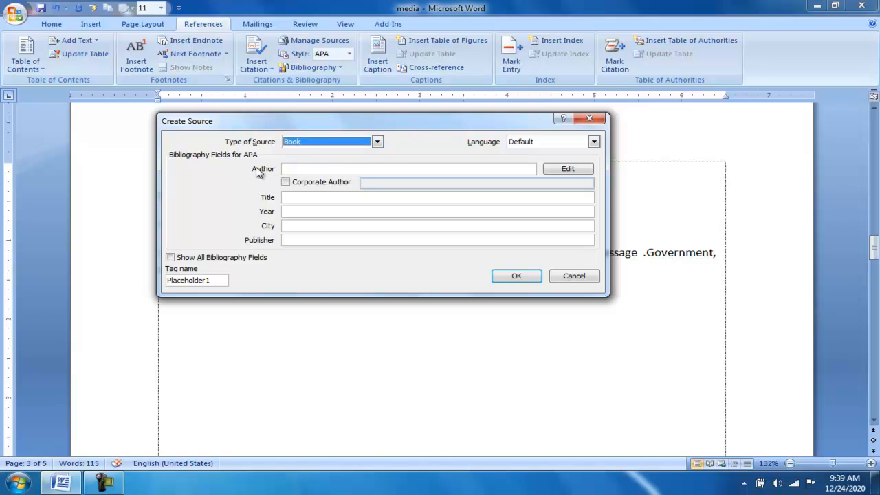
Enter the author's full name and the title "Ms word" for the new book source.
{"action": "left_click", "coordinate": [292, 168]}
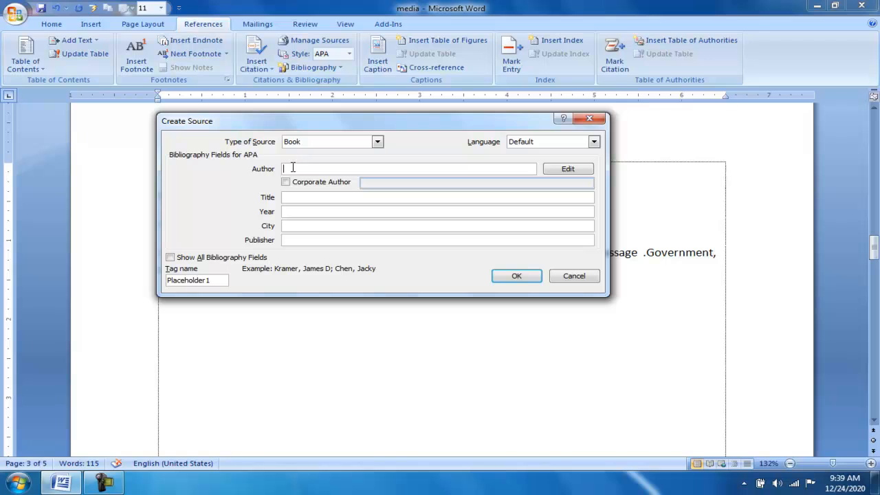
{"action": "left_click", "coordinate": [293, 198]}
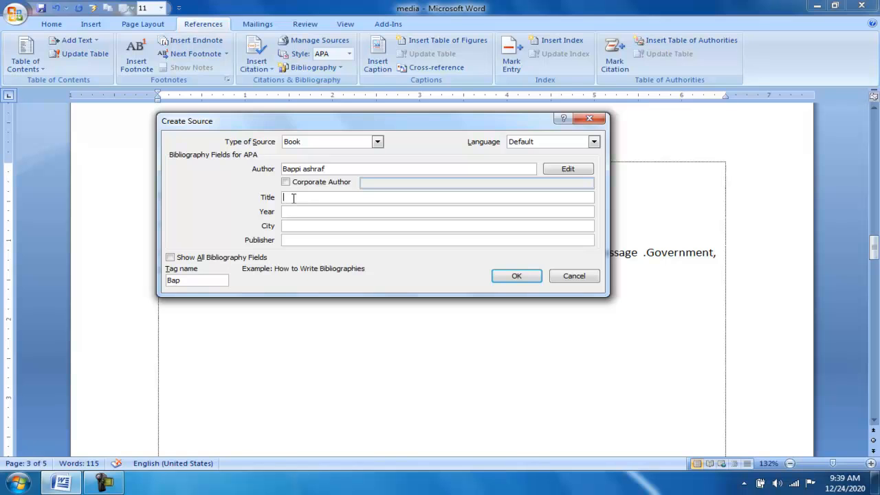
{"action": "type", "text": "Ms word"}
Complete the book source with year 2001, city Bangladesh and publisher Gankush, insert its citation and check the document's source list.
{"action": "left_click", "coordinate": [295, 213]}
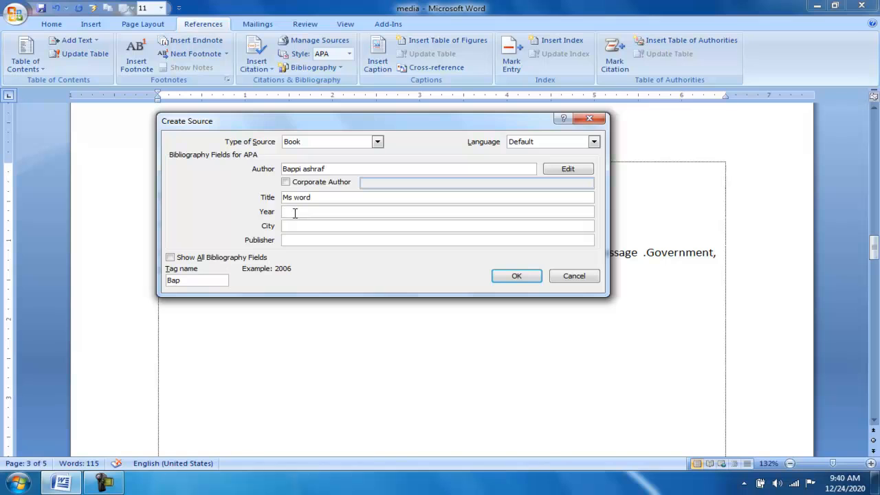
{"action": "type", "text": "2001"}
{"action": "left_click", "coordinate": [306, 226]}
{"action": "type", "text": "Bac"}
{"action": "type", "text": "gla"}
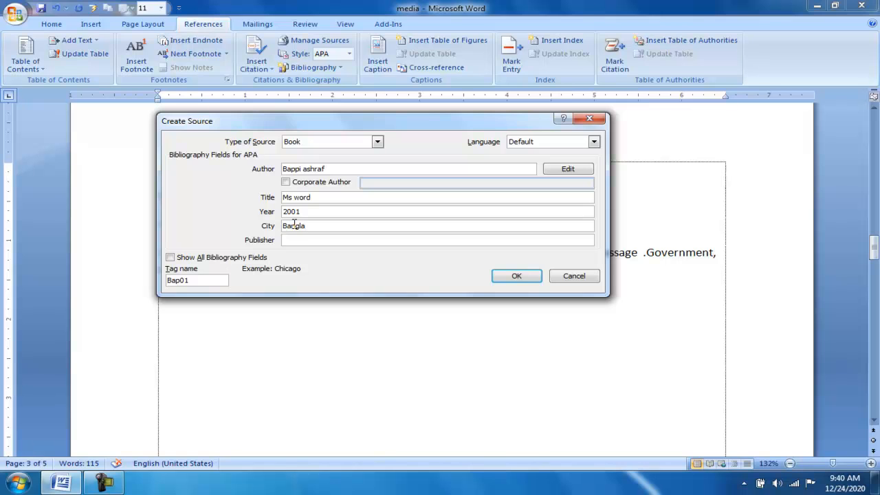
{"action": "type", "text": "desh"}
{"action": "left_click", "coordinate": [296, 239]}
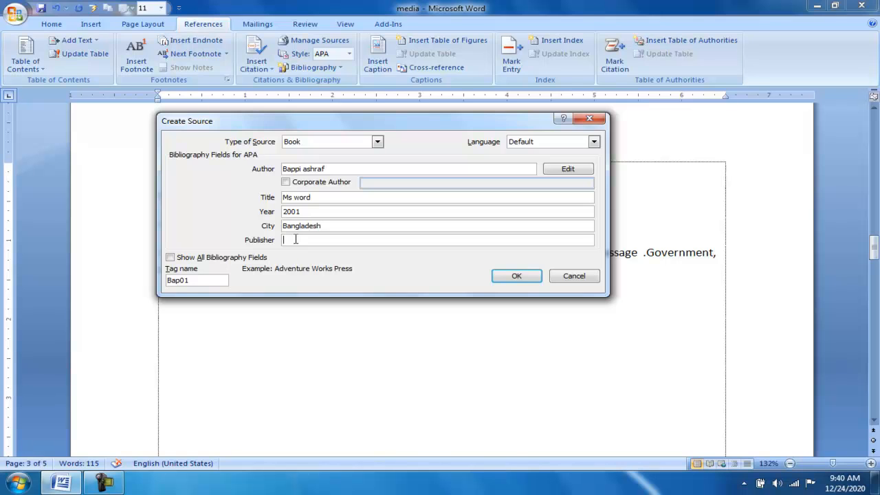
{"action": "type", "text": "Gankush"}
{"action": "left_click", "coordinate": [516, 277]}
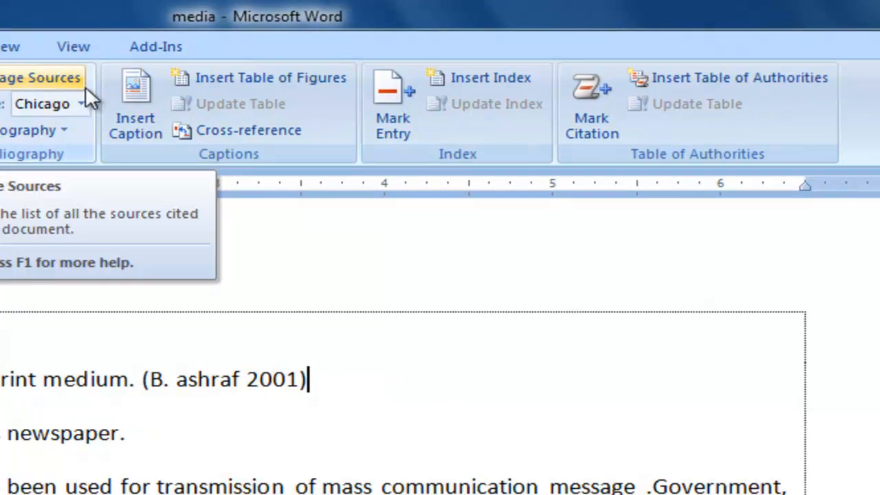
{"action": "left_click", "coordinate": [77, 81]}
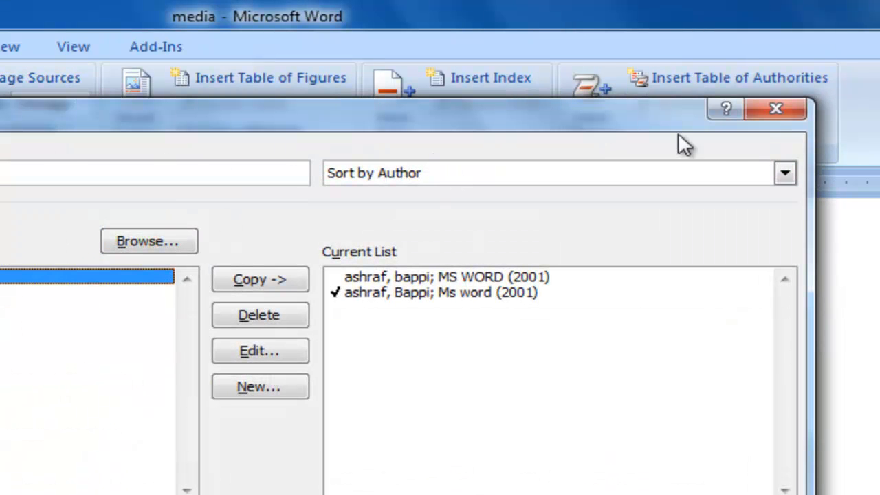
{"action": "left_click", "coordinate": [754, 114]}
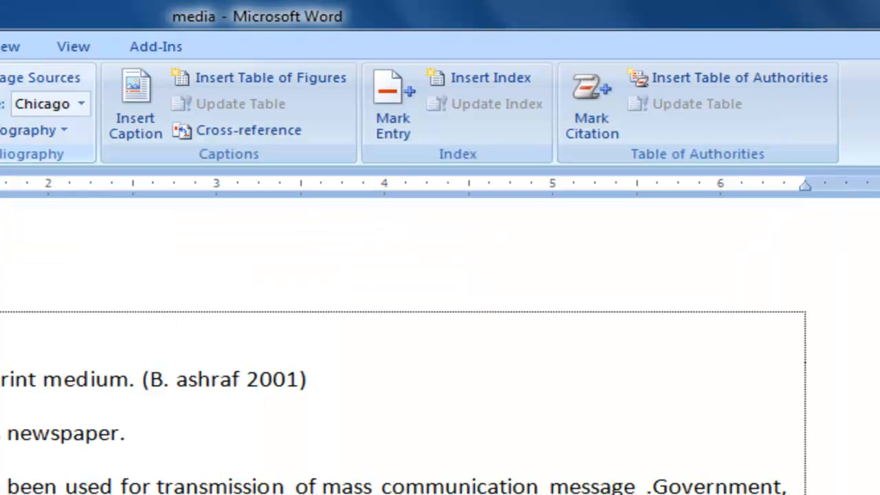
Review the citation styles, keeping Chicago, and insert a bibliography below the Newspapers text.
{"action": "left_click", "coordinate": [83, 104]}
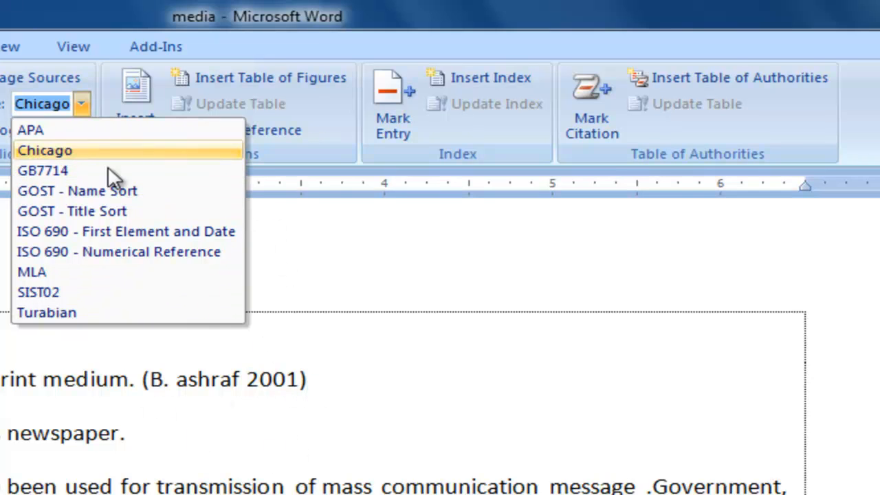
{"action": "left_click", "coordinate": [300, 269]}
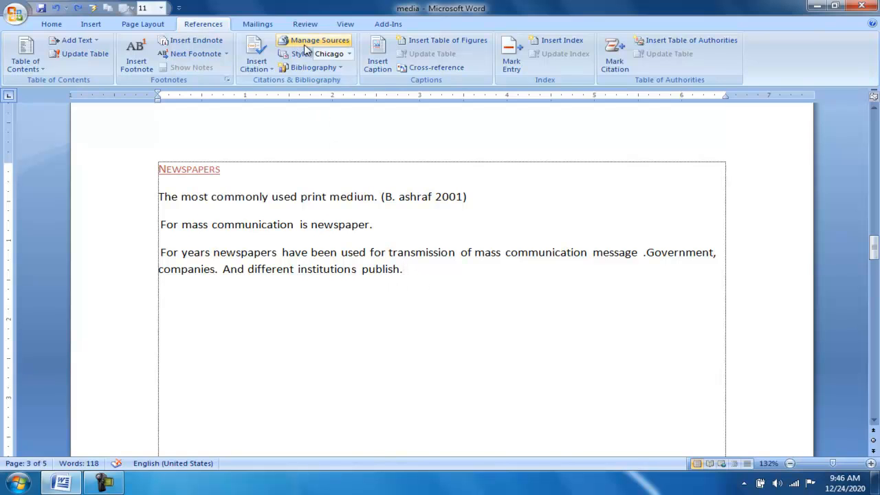
{"action": "left_click", "coordinate": [332, 69]}
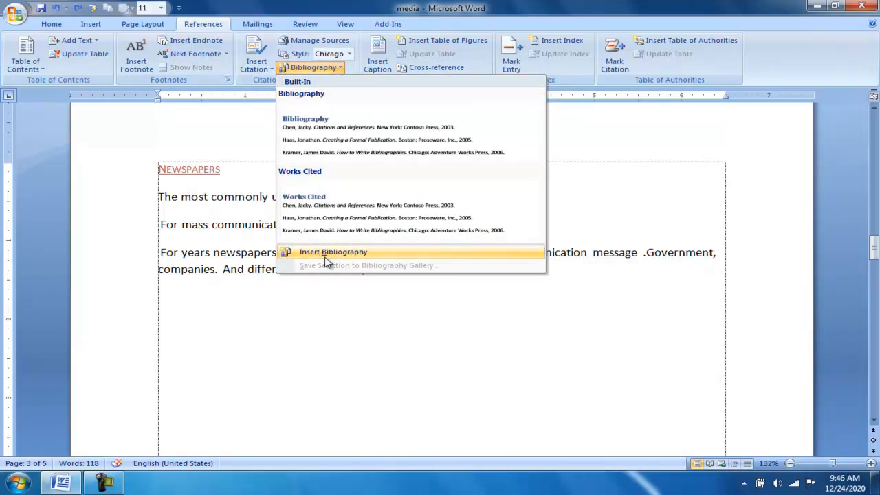
{"action": "left_click", "coordinate": [352, 254]}
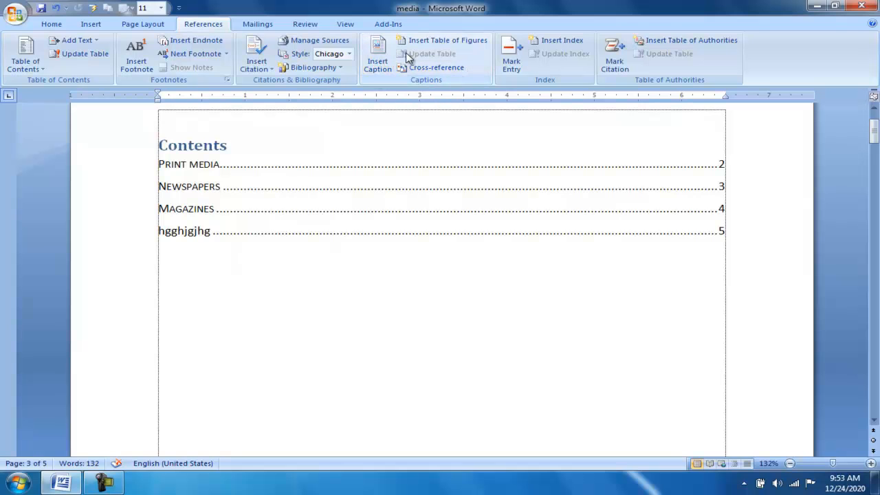
Insert a table of five columns and three rows below the Print media paragraph.
{"action": "key", "text": "Up"}
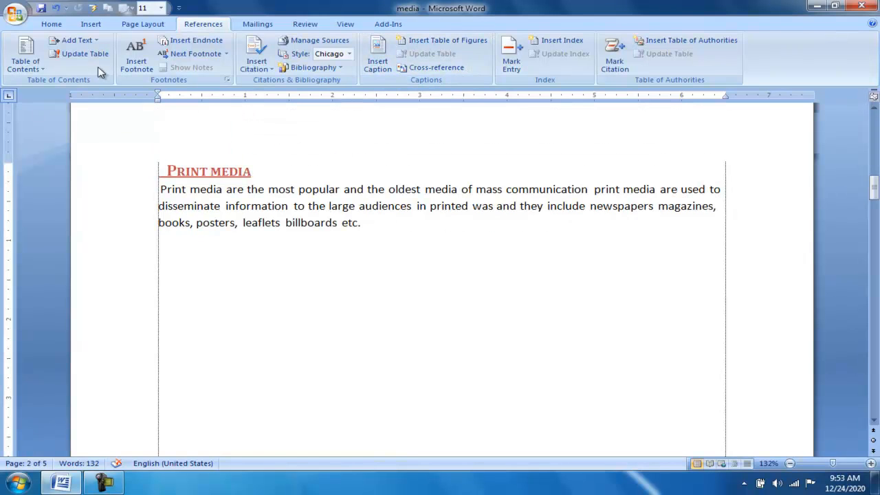
{"action": "left_click", "coordinate": [91, 24]}
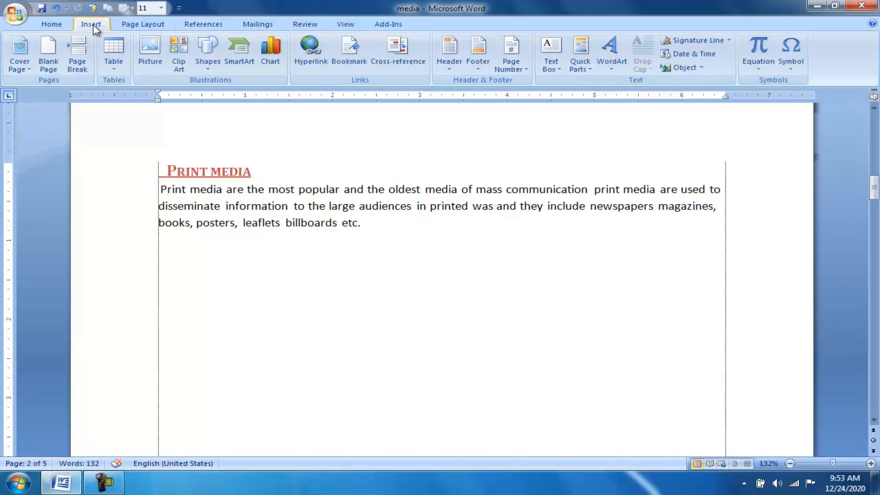
{"action": "left_click", "coordinate": [115, 69]}
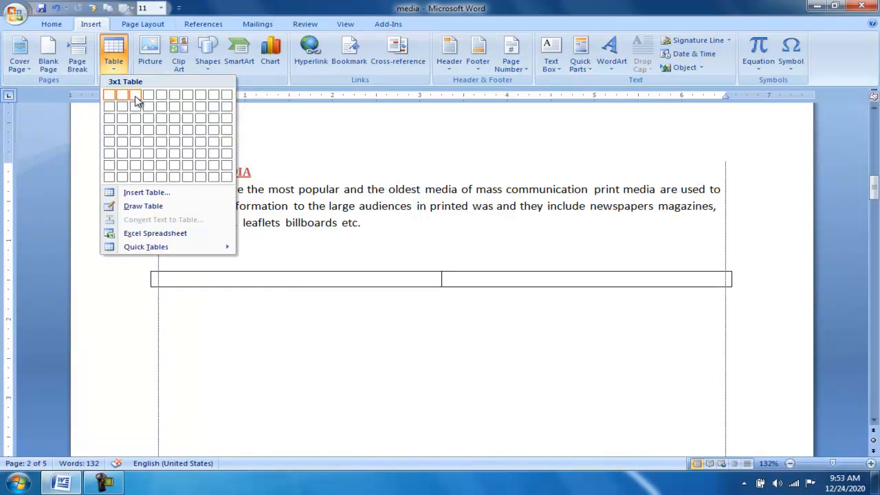
{"action": "left_click", "coordinate": [165, 121]}
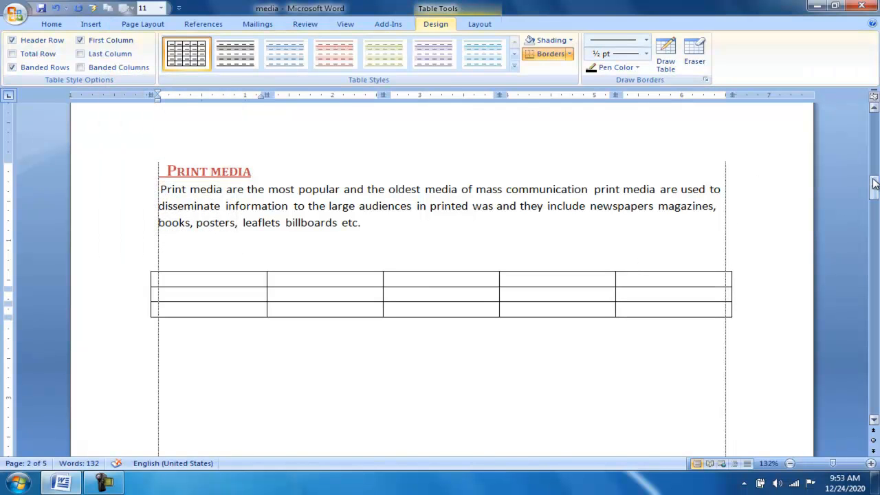
Insert a table of six columns and four rows below the bibliography entries on the Newspapers page.
{"action": "left_click_drag", "start_coordinate": [873, 185], "coordinate": [873, 259]}
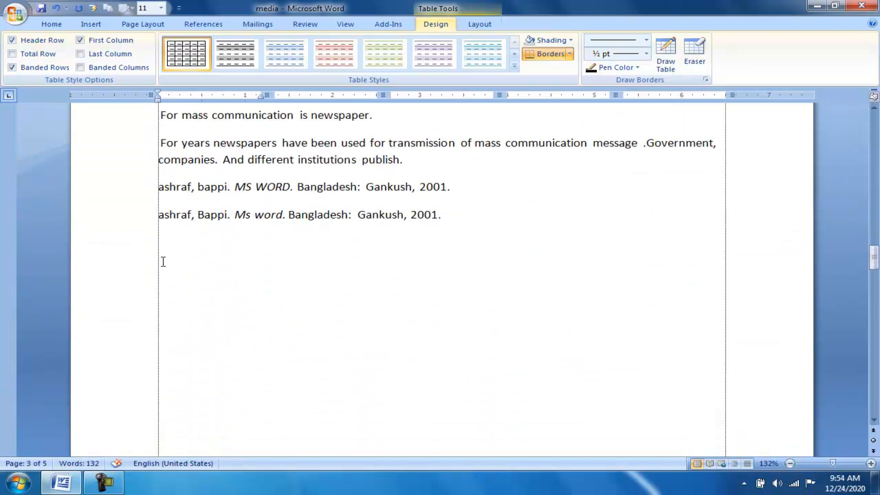
{"action": "left_click", "coordinate": [162, 262]}
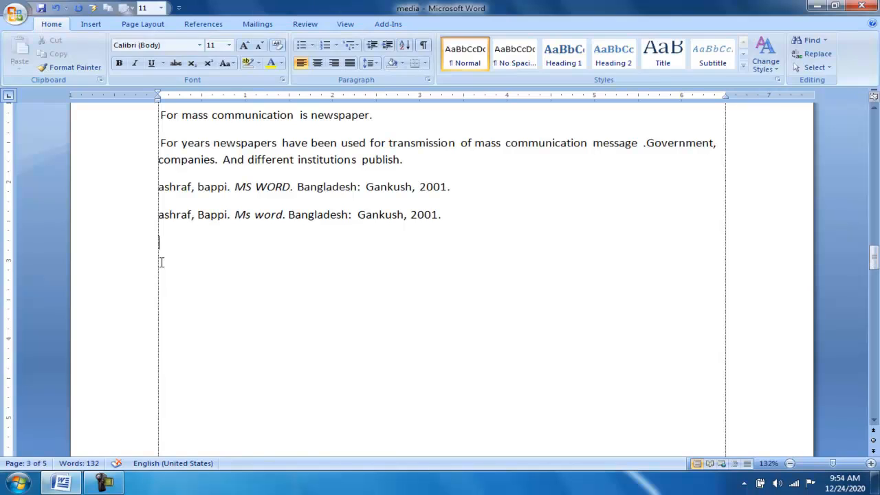
{"action": "left_click", "coordinate": [94, 26]}
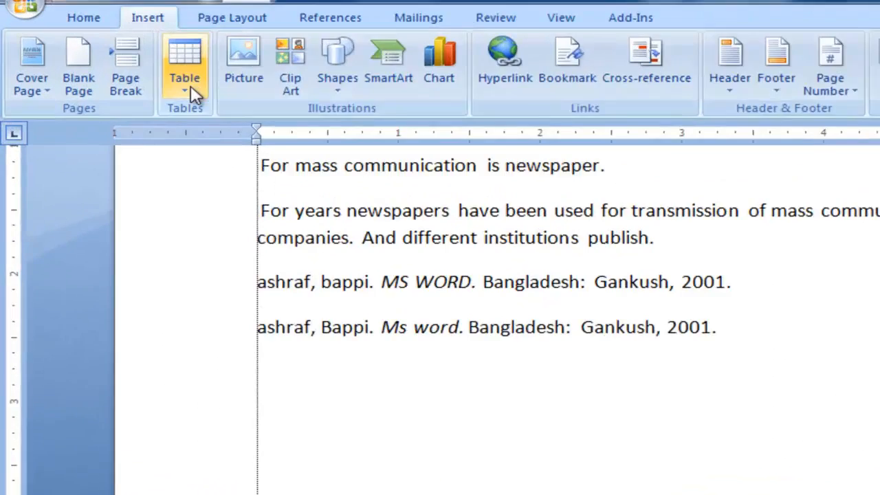
{"action": "left_click", "coordinate": [116, 66]}
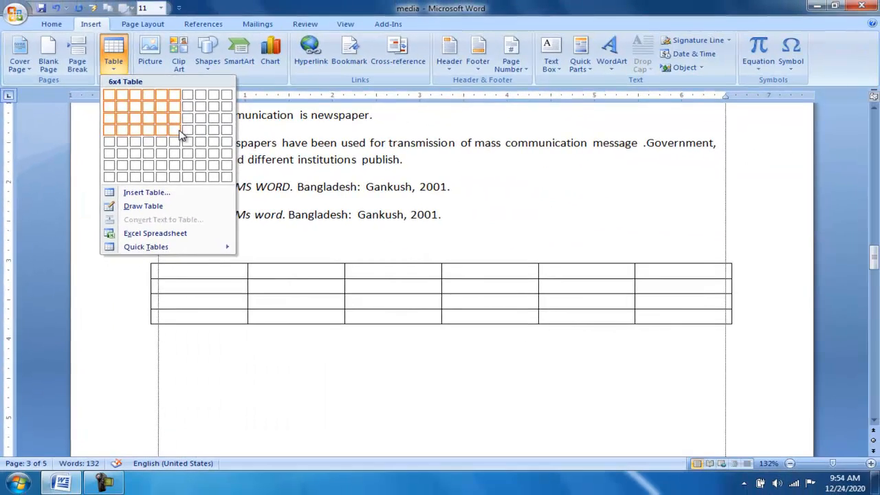
{"action": "left_click", "coordinate": [176, 130]}
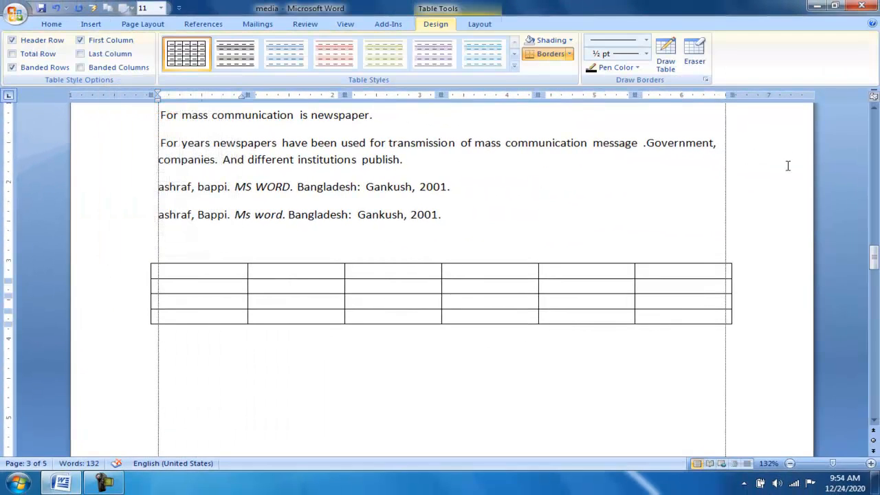
Insert a table of seven columns and five rows below the Magazines paragraph.
{"action": "left_click_drag", "start_coordinate": [872, 258], "coordinate": [873, 319]}
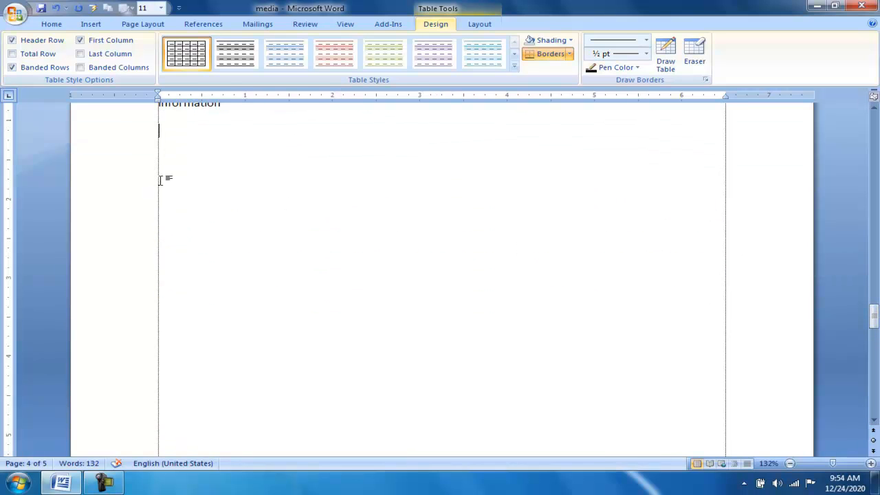
{"action": "left_click", "coordinate": [97, 28]}
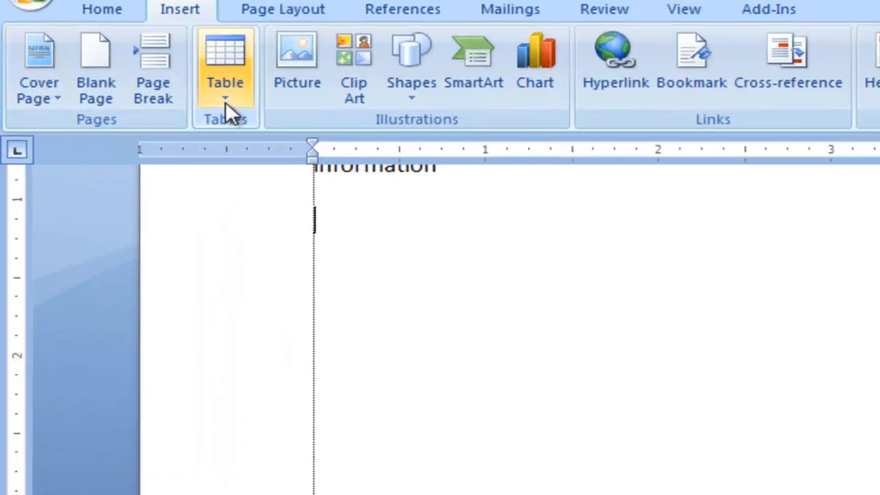
{"action": "left_click", "coordinate": [114, 68]}
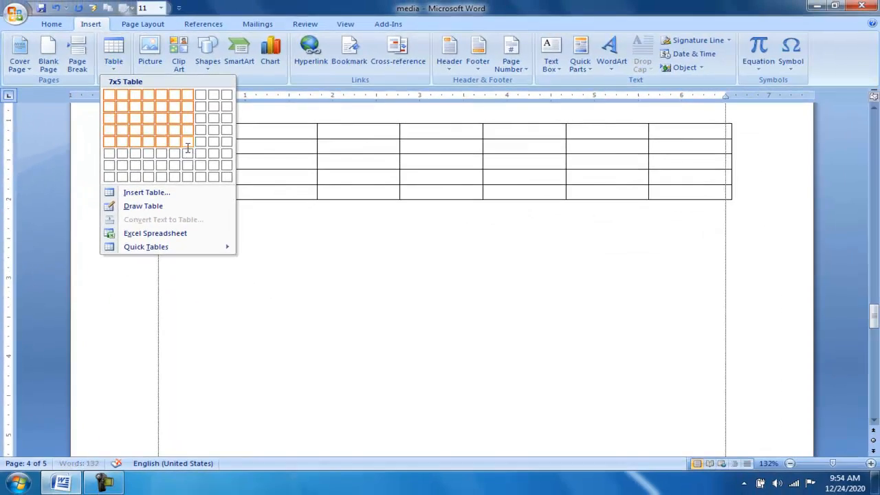
{"action": "left_click", "coordinate": [187, 147]}
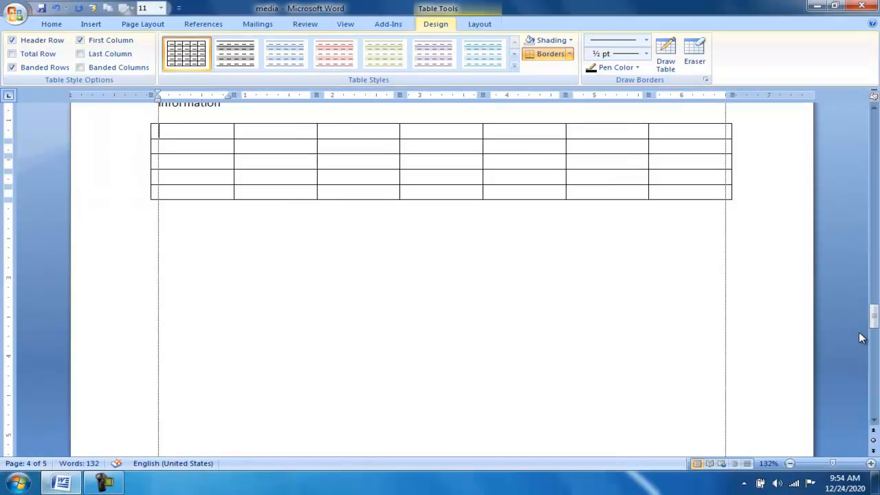
Add the caption "Table 1" above the table on the Print media page, using the Table label.
{"action": "left_click_drag", "start_coordinate": [875, 324], "coordinate": [872, 90]}
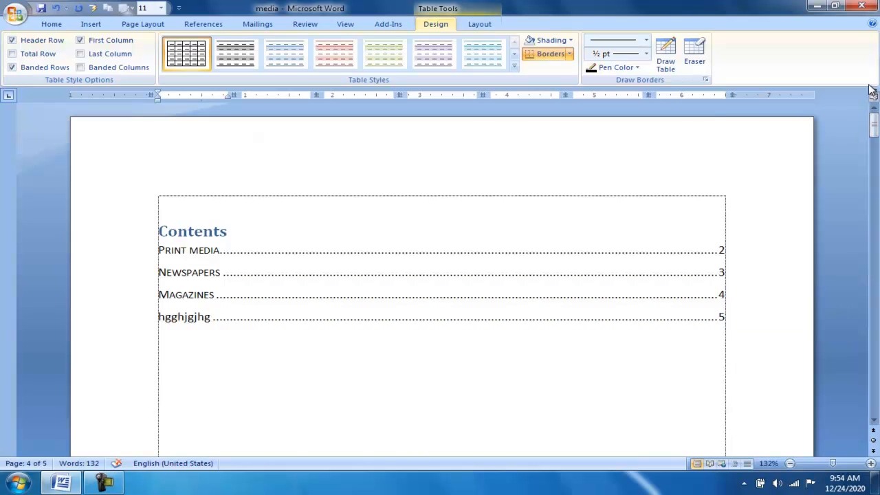
{"action": "scroll", "coordinate": [218, 261], "scroll_direction": "down", "scroll_amount": 15}
{"action": "left_click", "coordinate": [211, 261]}
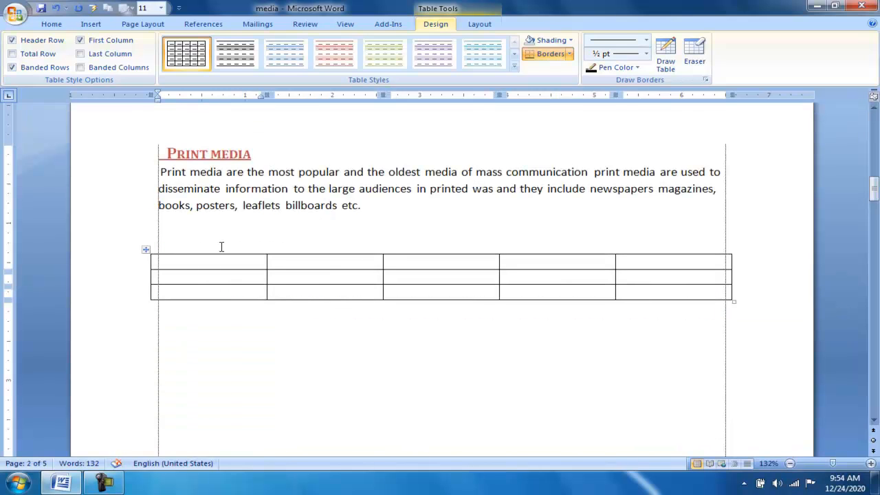
{"action": "left_click", "coordinate": [210, 25]}
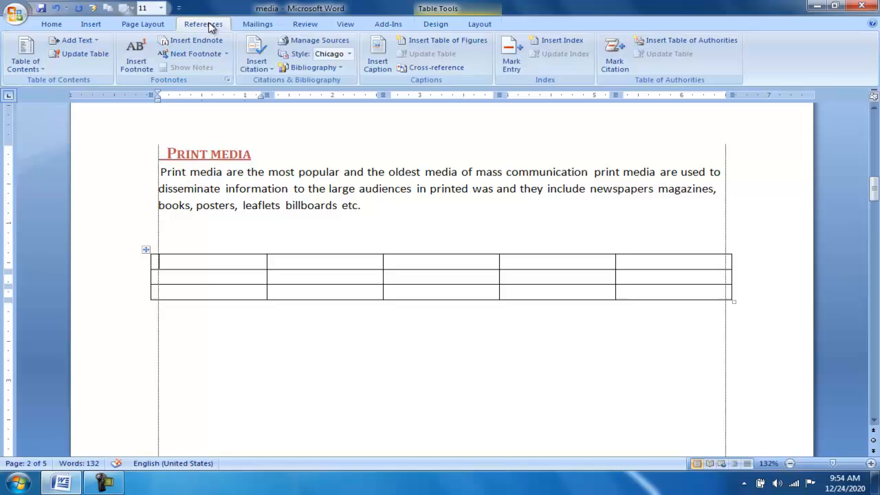
{"action": "left_click", "coordinate": [388, 53]}
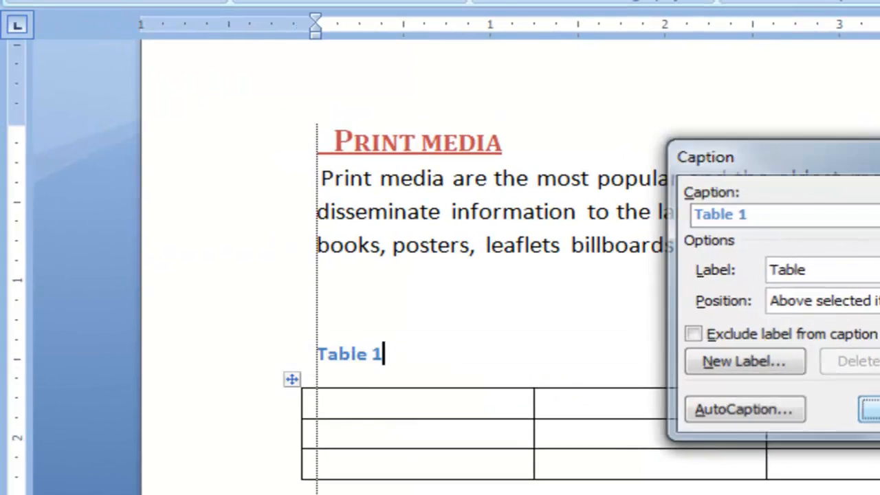
{"action": "left_click", "coordinate": [540, 302]}
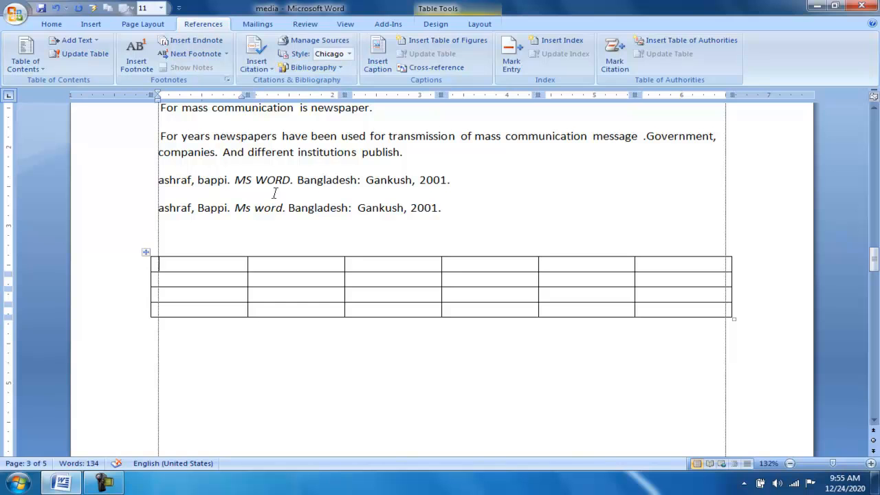
Add the caption "Table 2" above the table on the Newspapers page, using the Table label.
{"action": "left_click", "coordinate": [384, 54]}
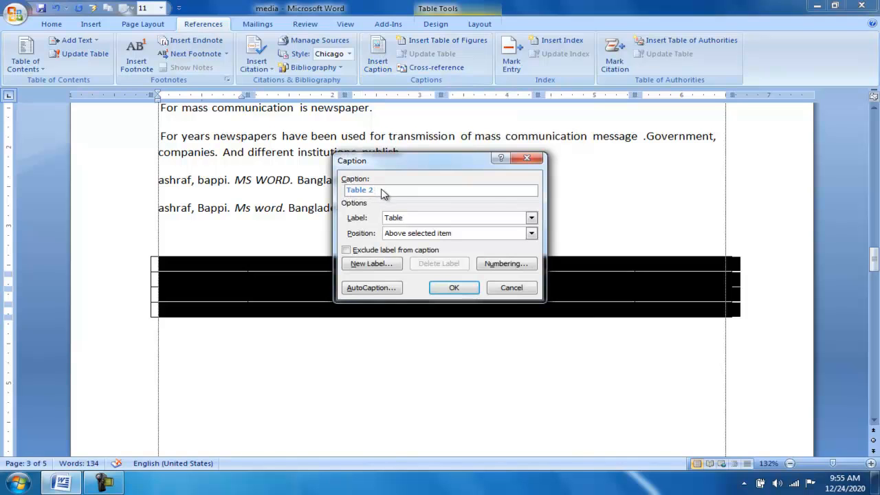
{"action": "key", "text": "Escape"}
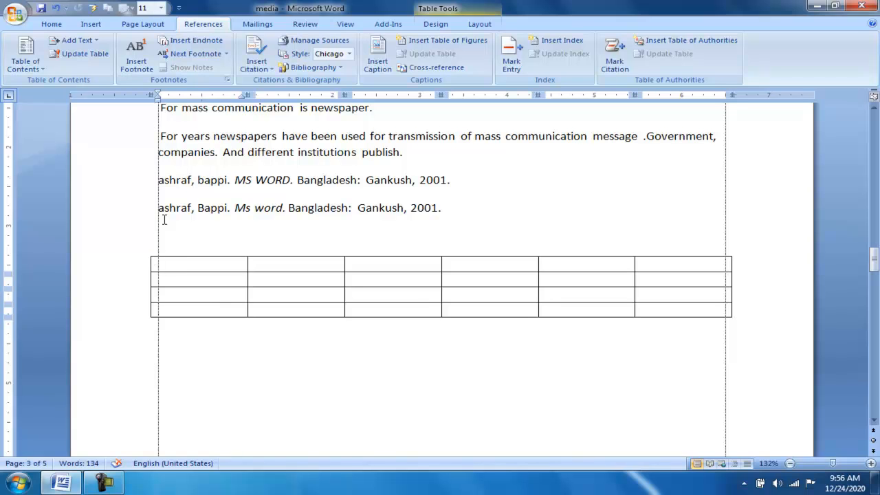
{"action": "left_click", "coordinate": [380, 61]}
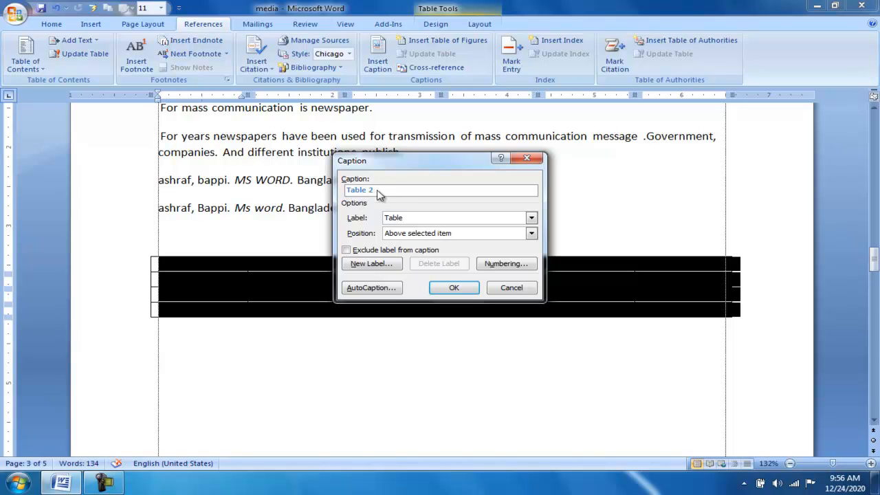
{"action": "left_click", "coordinate": [455, 287]}
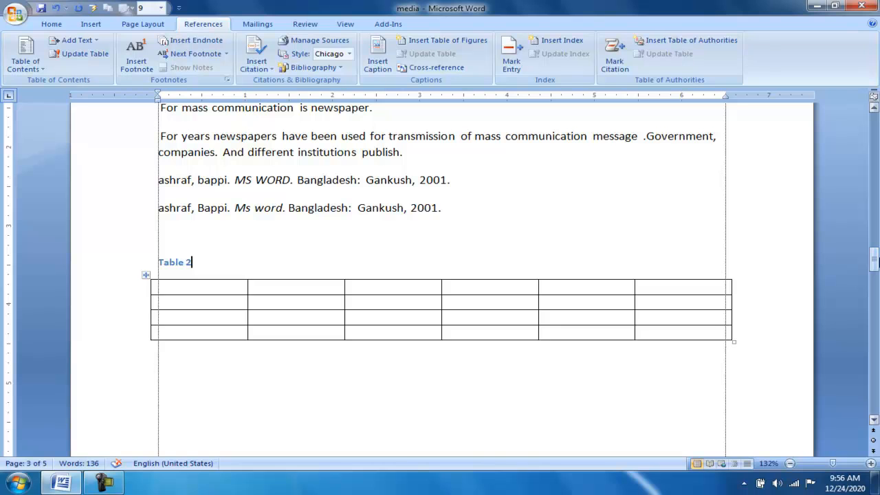
Add the caption "Table 3" above the table on the Magazines page, using the Table label.
{"action": "left_click_drag", "start_coordinate": [875, 260], "coordinate": [875, 315]}
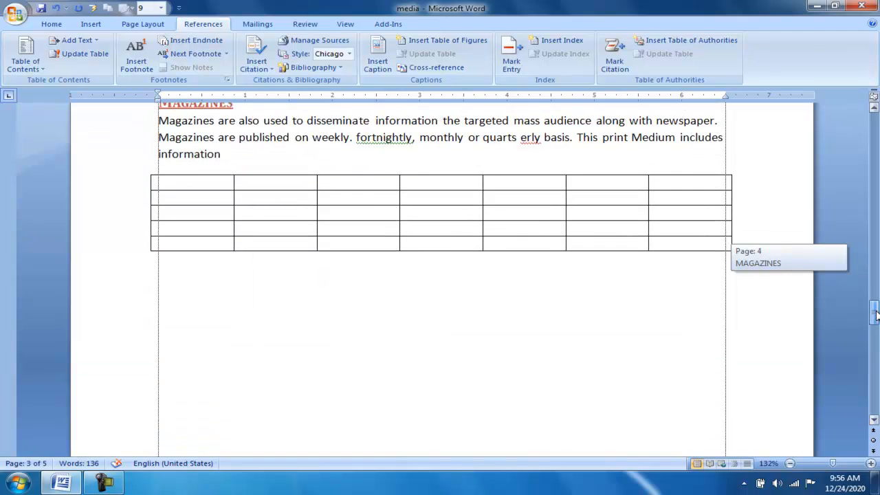
{"action": "left_click", "coordinate": [204, 184]}
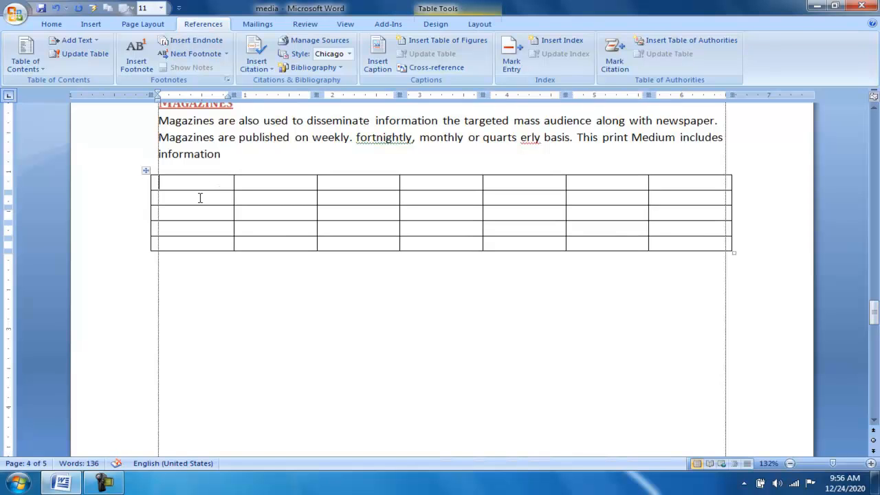
{"action": "left_click", "coordinate": [383, 51]}
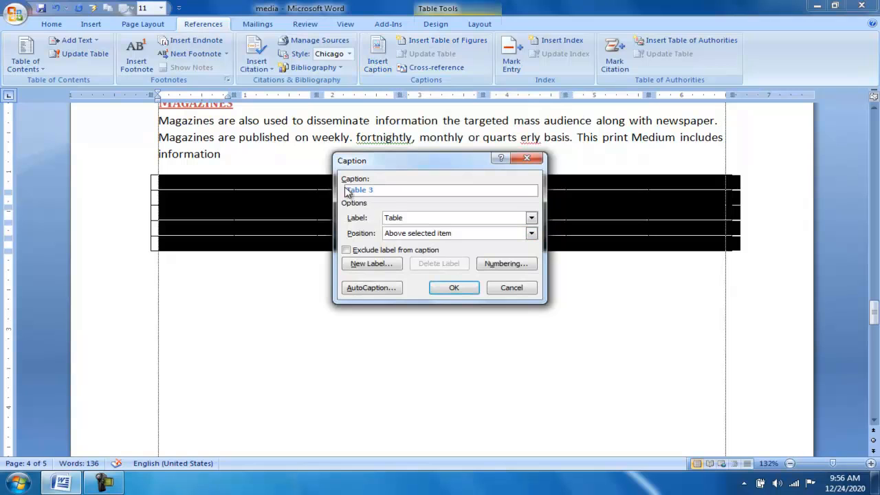
{"action": "left_click", "coordinate": [450, 288]}
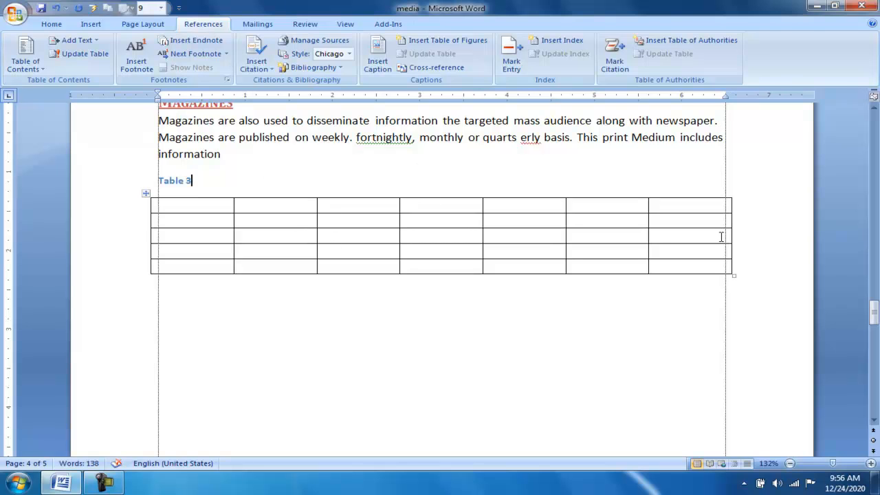
Insert a table of figures for the Table captions below the Contents list, accepting replacement of the selected table of figures.
{"action": "left_click_drag", "start_coordinate": [875, 314], "coordinate": [873, 124]}
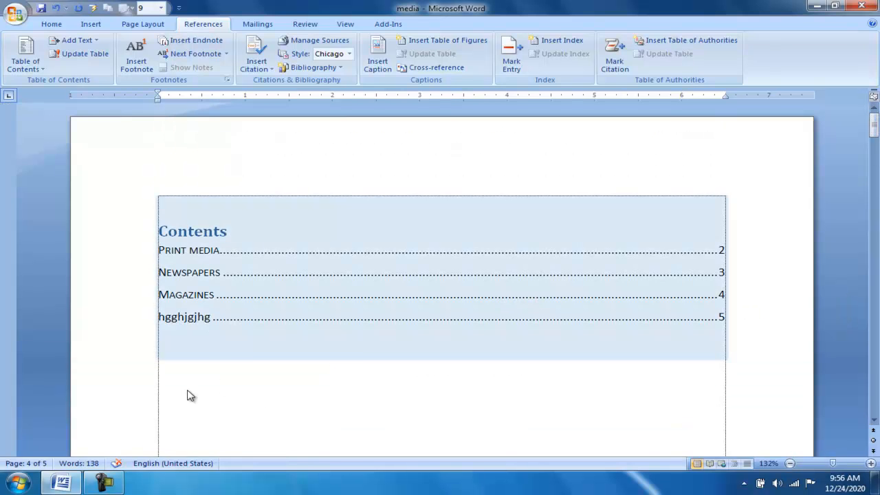
{"action": "left_click", "coordinate": [161, 396]}
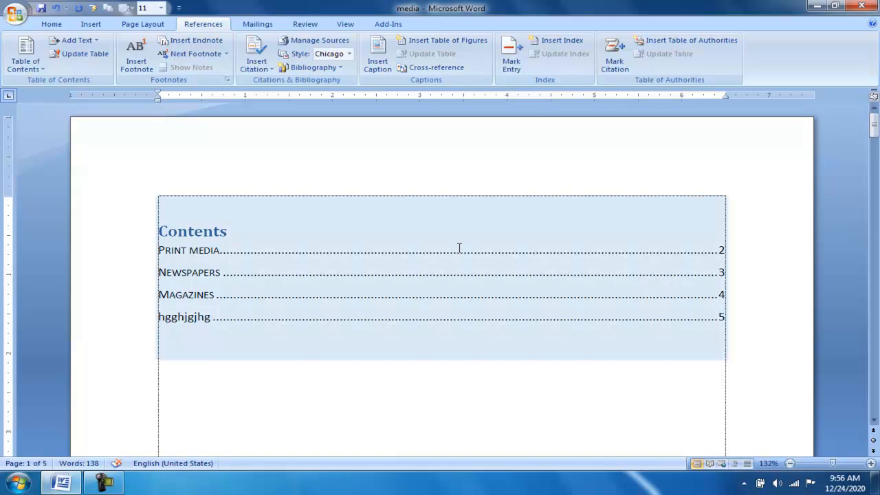
{"action": "left_click", "coordinate": [471, 45]}
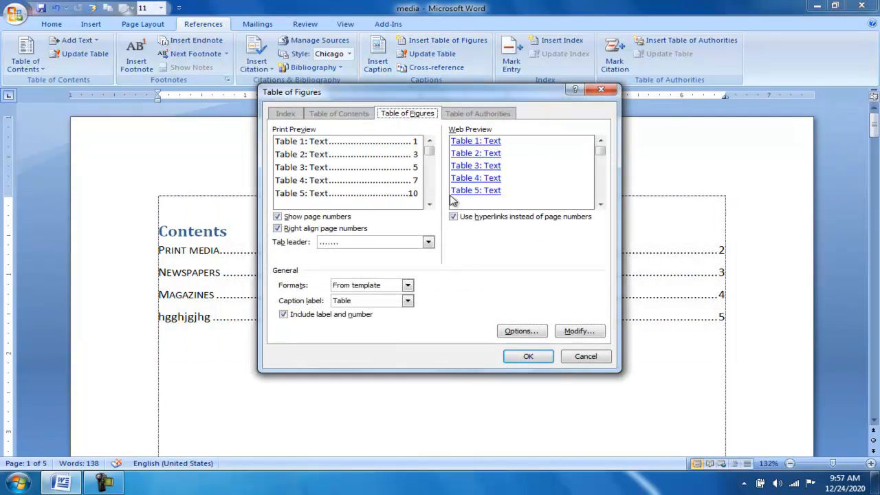
{"action": "left_click", "coordinate": [528, 358]}
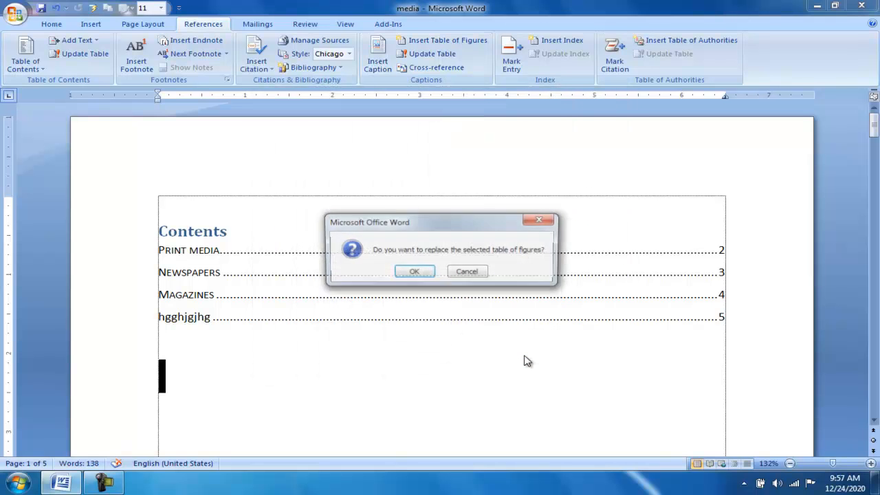
{"action": "left_click", "coordinate": [426, 275]}
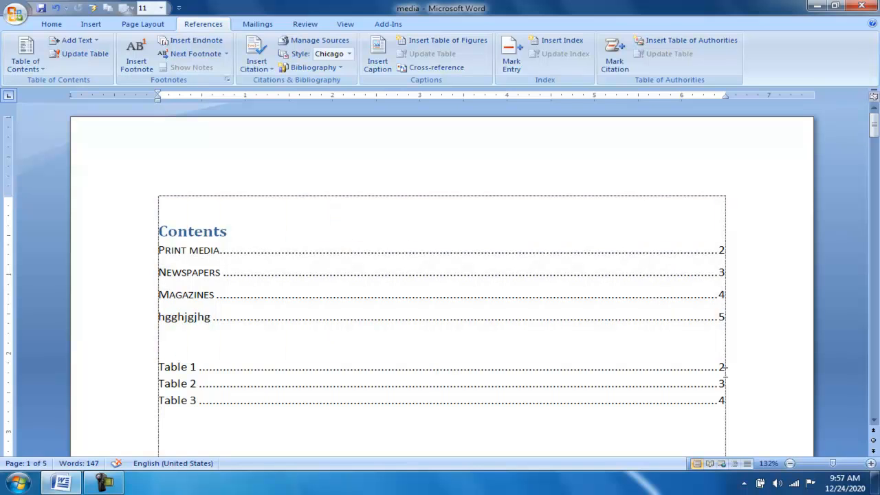
{"action": "left_click", "coordinate": [404, 424]}
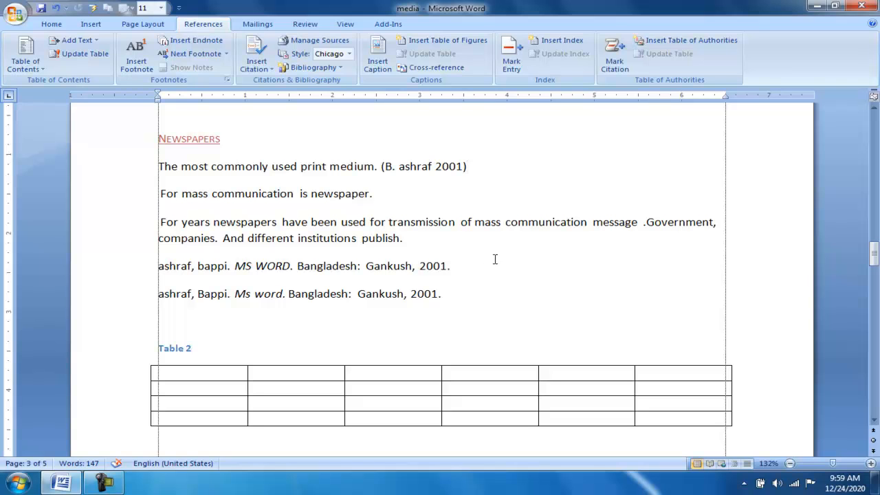
Mark the word "transmission" in the Newspapers paragraph as a main index entry for the current page.
{"action": "left_click", "coordinate": [519, 57]}
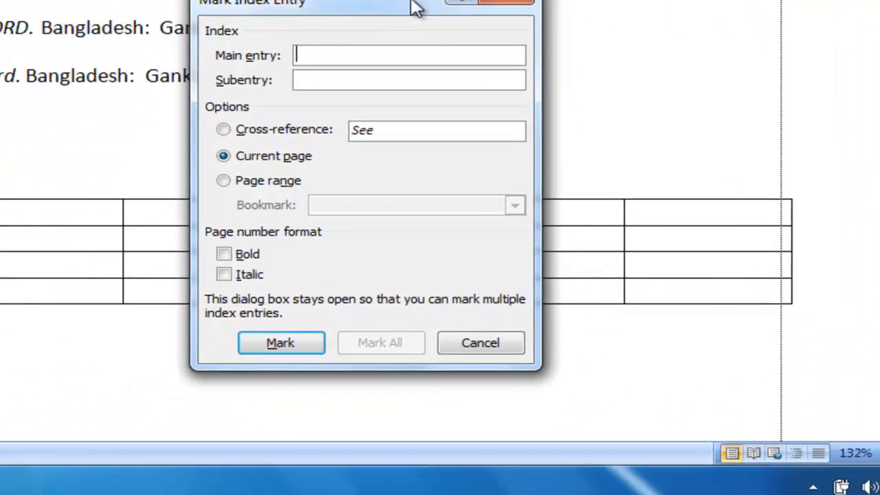
{"action": "left_click_drag", "start_coordinate": [416, 8], "coordinate": [507, 128]}
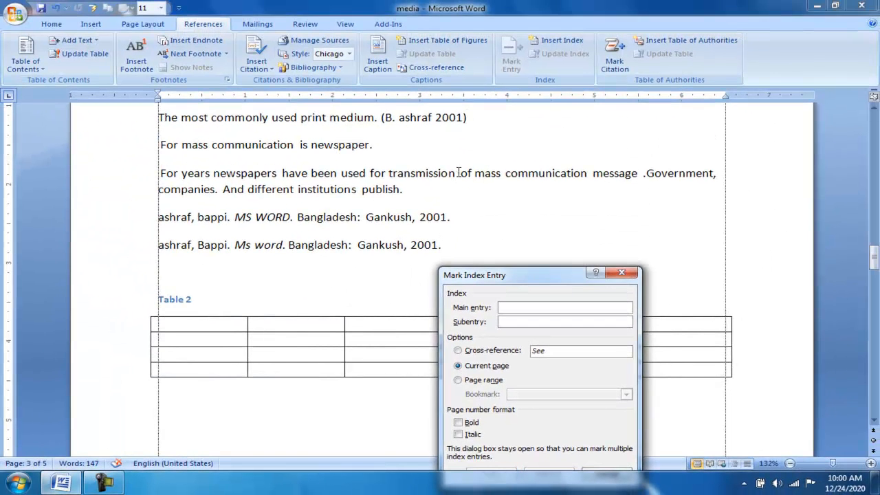
{"action": "left_click", "coordinate": [459, 173]}
{"action": "left_click_drag", "start_coordinate": [458, 173], "coordinate": [390, 175]}
{"action": "left_click", "coordinate": [526, 314]}
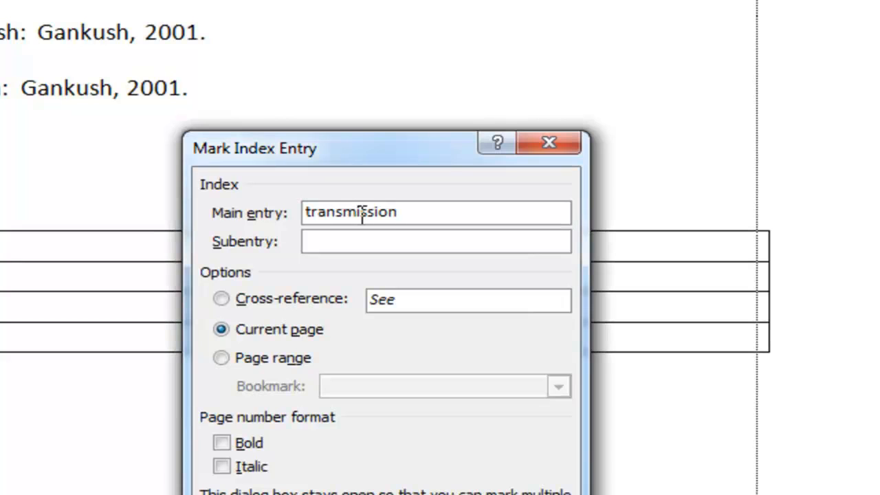
{"action": "double_click", "coordinate": [362, 213]}
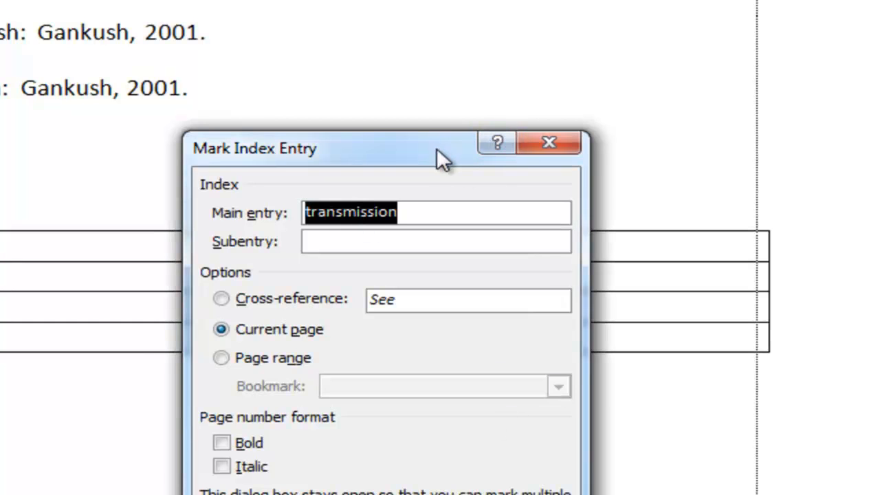
{"action": "left_click_drag", "start_coordinate": [437, 146], "coordinate": [490, 41]}
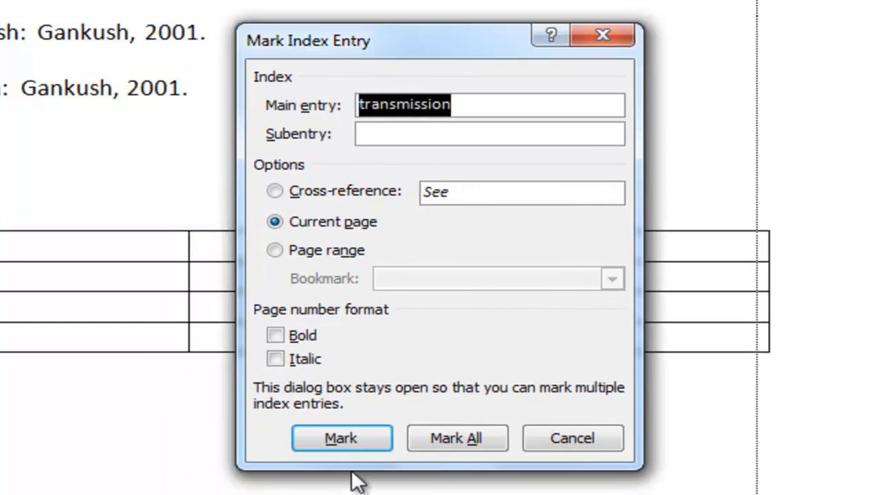
{"action": "left_click", "coordinate": [345, 444]}
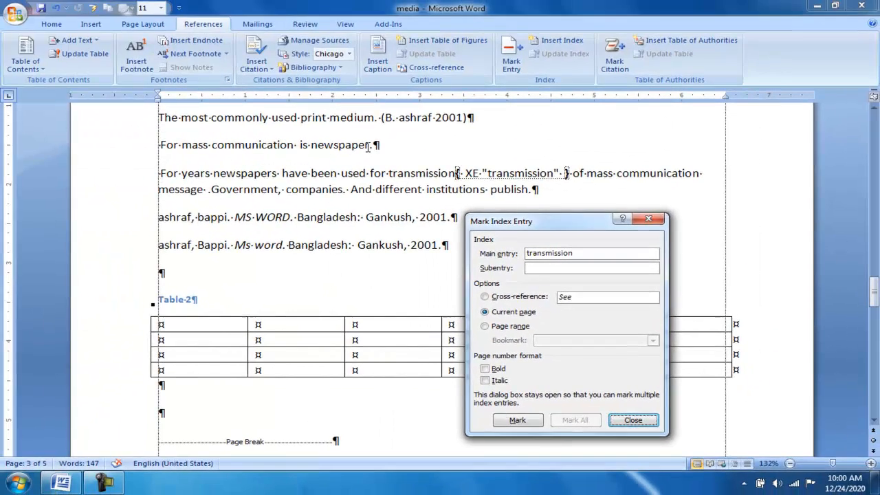
Mark the word "newspaper" in the line about mass communication as a main index entry for the current page.
{"action": "left_click", "coordinate": [368, 145]}
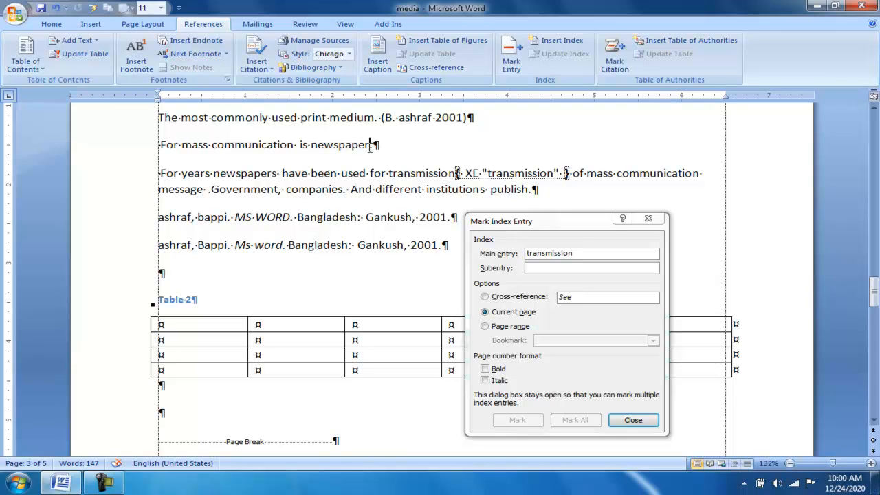
{"action": "left_click_drag", "start_coordinate": [370, 146], "coordinate": [313, 151]}
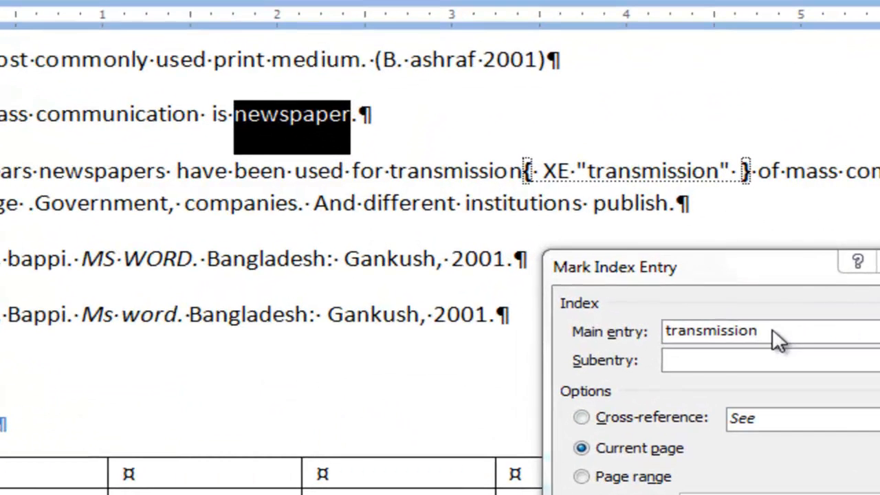
{"action": "left_click", "coordinate": [581, 253]}
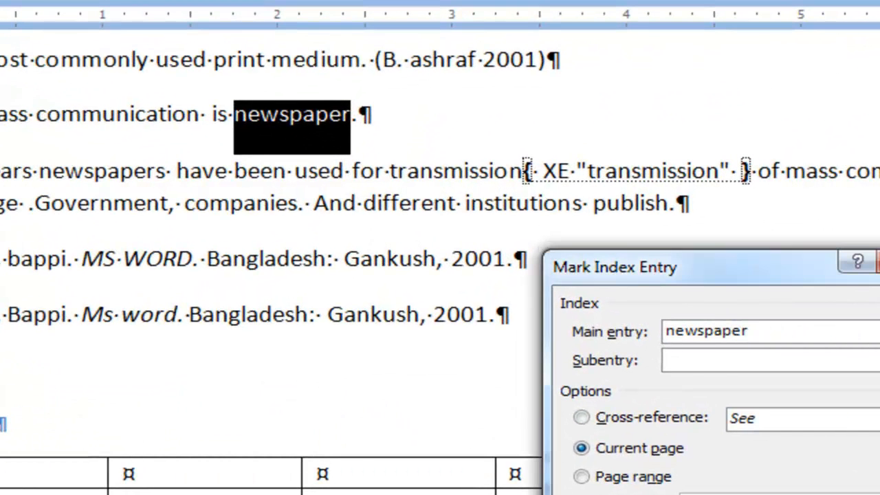
{"action": "key", "text": "alt+m"}
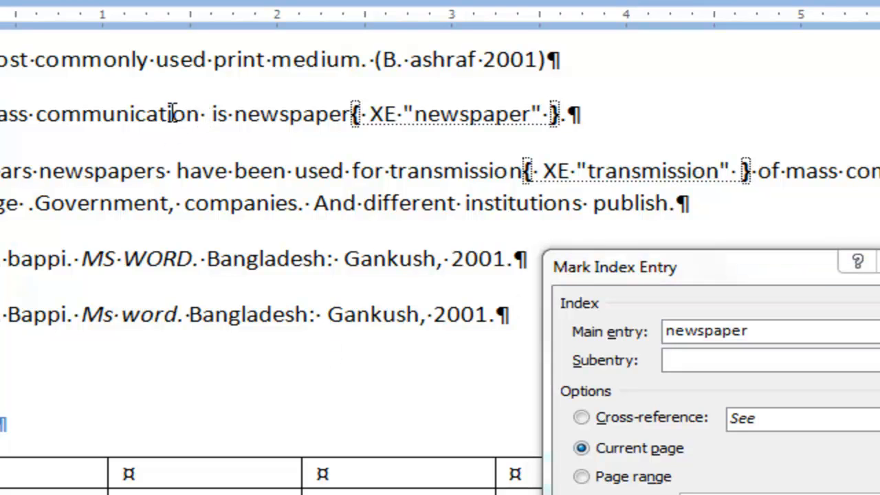
Mark the word "communication" on the Newspapers page as a main index entry for the current page.
{"action": "double_click", "coordinate": [199, 116]}
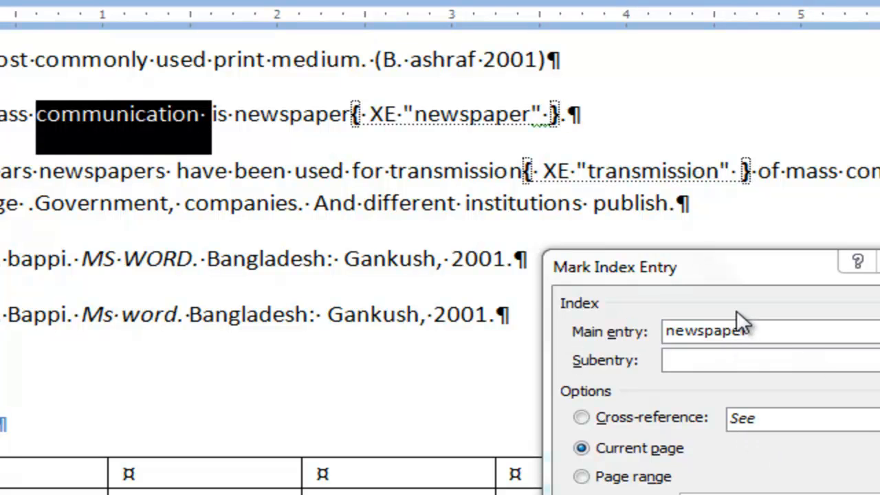
{"action": "left_click", "coordinate": [777, 334]}
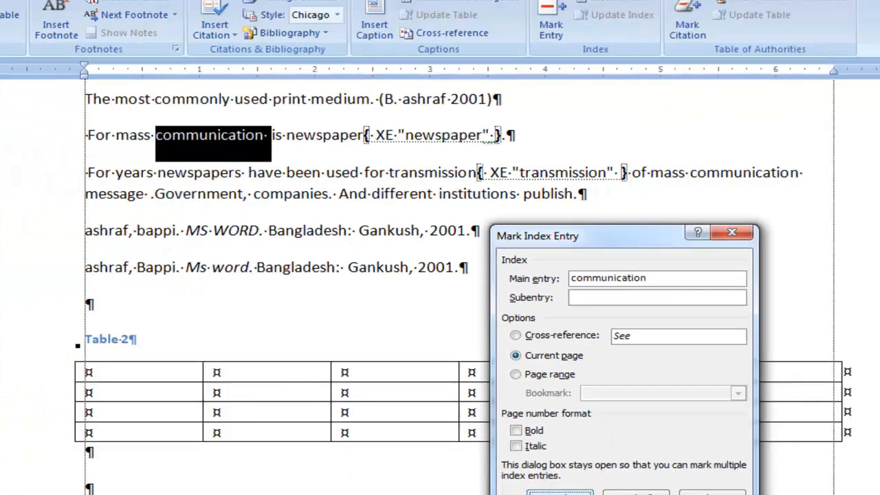
{"action": "left_click", "coordinate": [517, 420]}
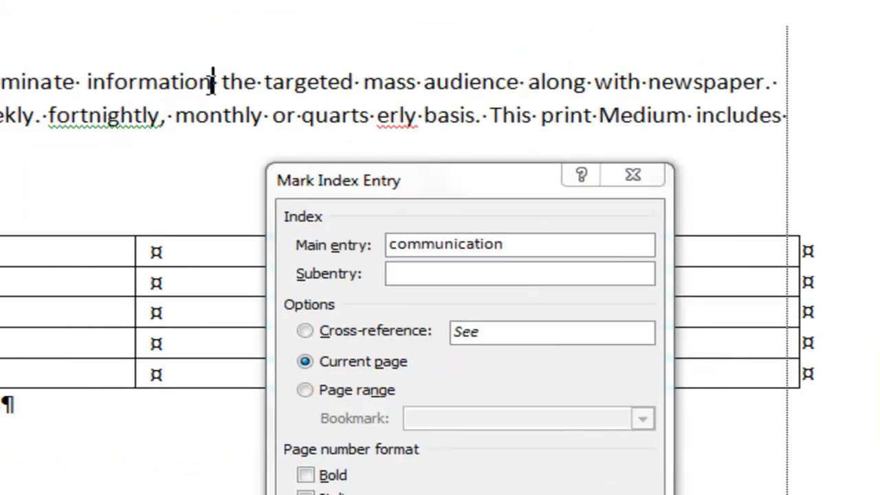
Mark the word "information" in the first line of the Magazines paragraph as a main index entry for the current page.
{"action": "left_click_drag", "start_coordinate": [439, 173], "coordinate": [380, 170]}
{"action": "left_click_drag", "start_coordinate": [94, 77], "coordinate": [89, 82]}
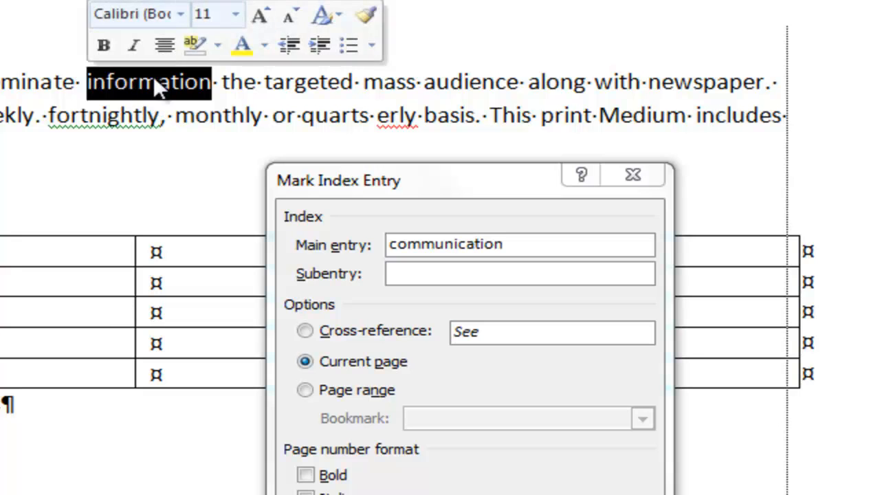
{"action": "left_click", "coordinate": [493, 244]}
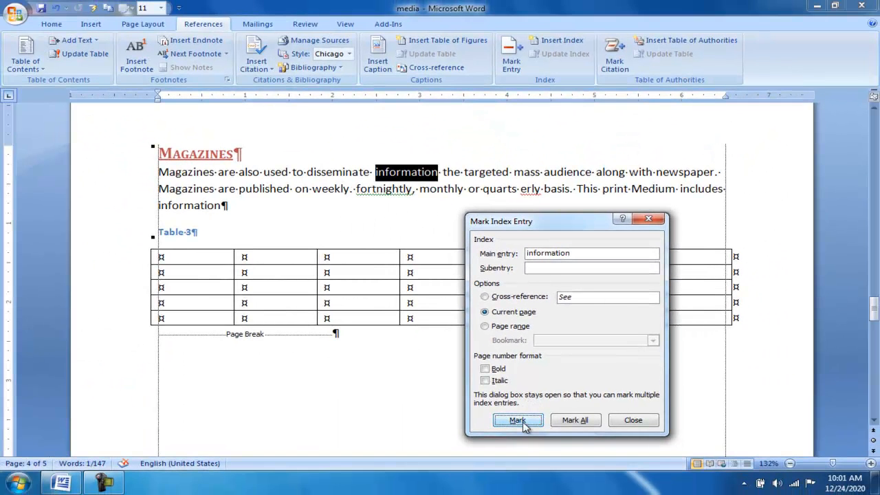
{"action": "left_click", "coordinate": [522, 423]}
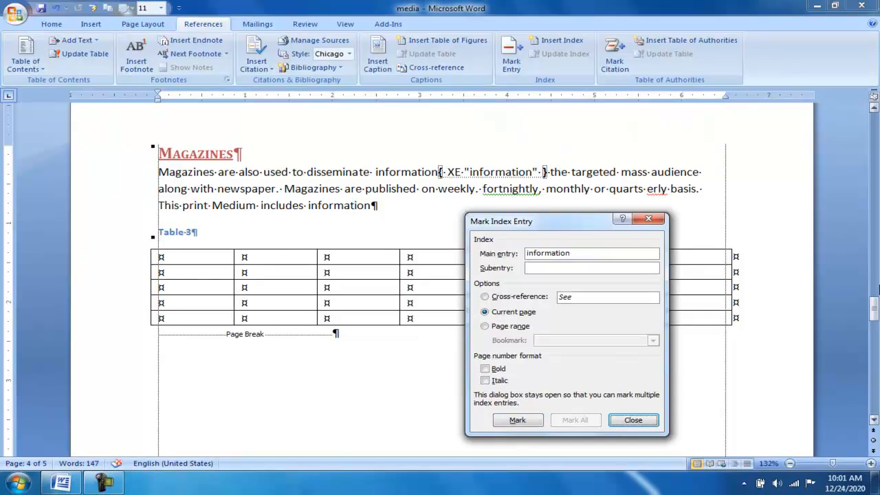
Finish marking index entries and hide the formatting marks in the document.
{"action": "left_click_drag", "start_coordinate": [875, 315], "coordinate": [868, 180]}
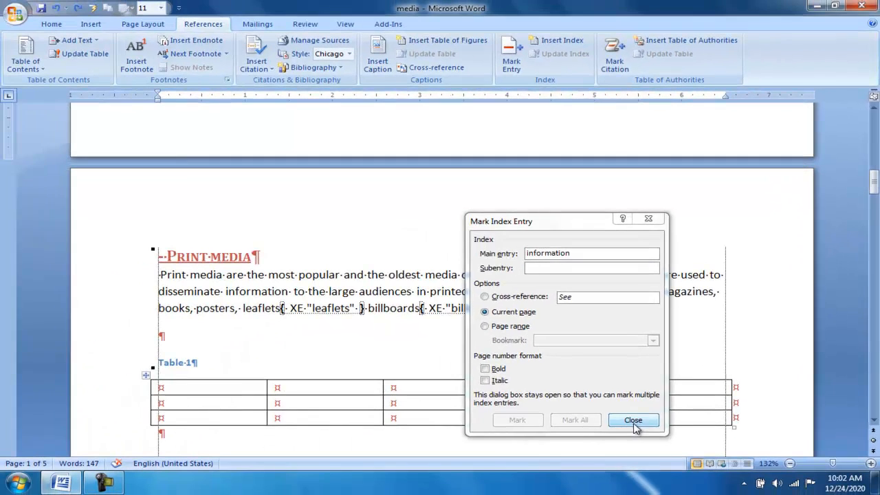
{"action": "left_click", "coordinate": [633, 422]}
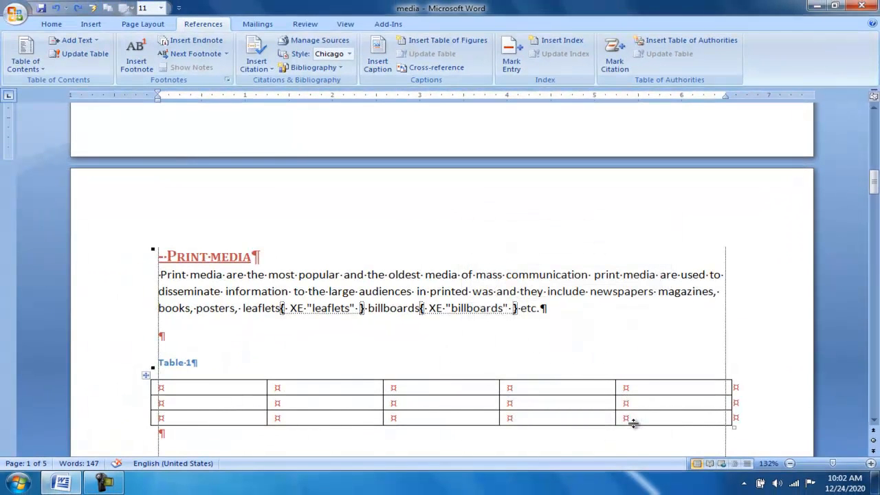
{"action": "left_click", "coordinate": [63, 24]}
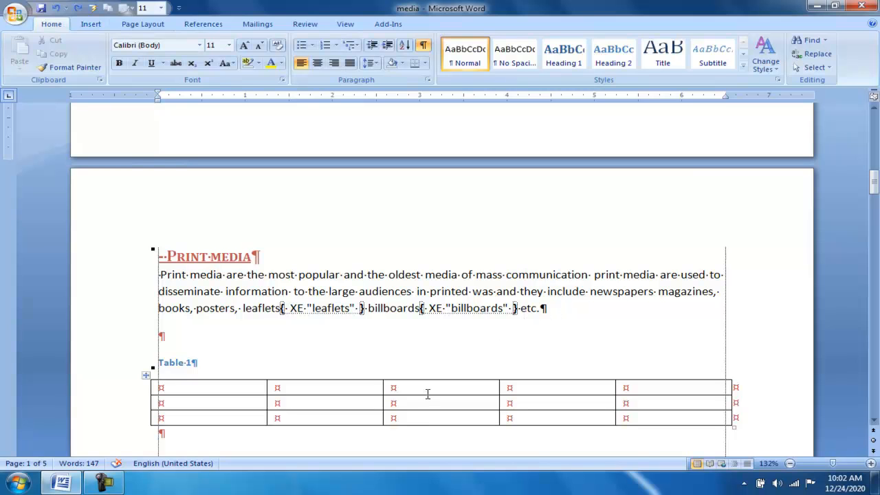
{"action": "left_click", "coordinate": [425, 48]}
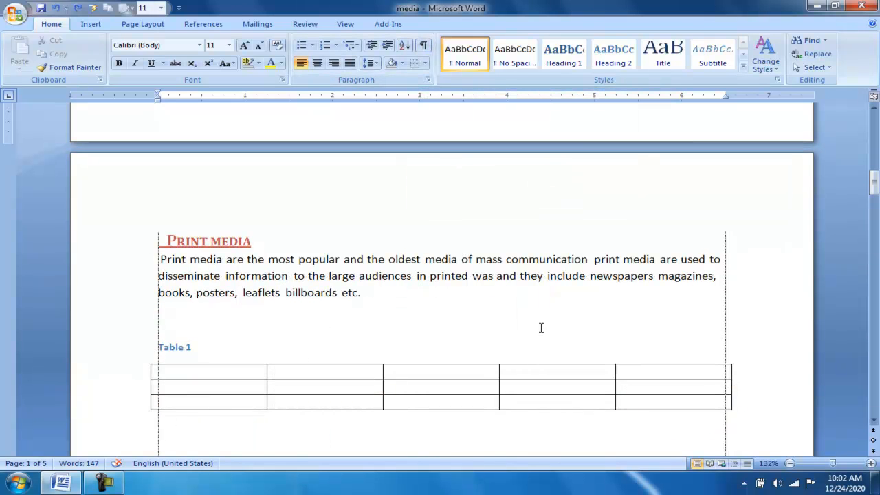
Insert an indented two-column index below the table of figures, using the From template format.
{"action": "left_click_drag", "start_coordinate": [874, 196], "coordinate": [873, 146]}
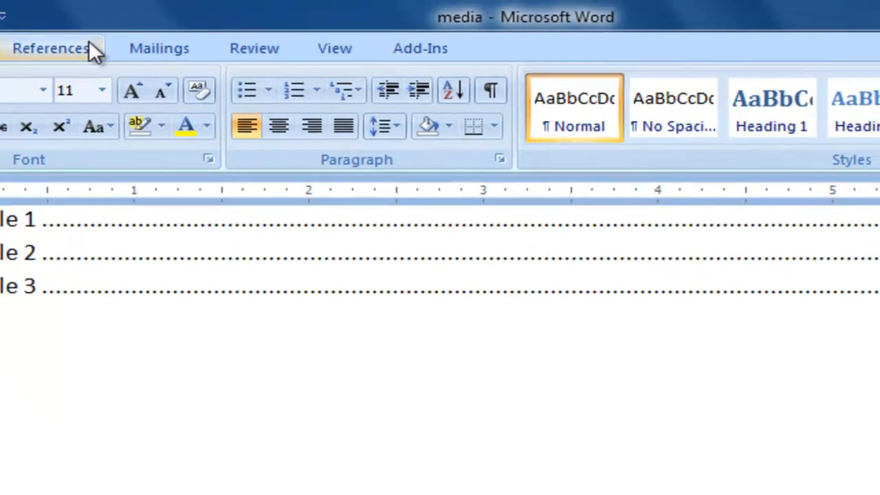
{"action": "left_click", "coordinate": [89, 40]}
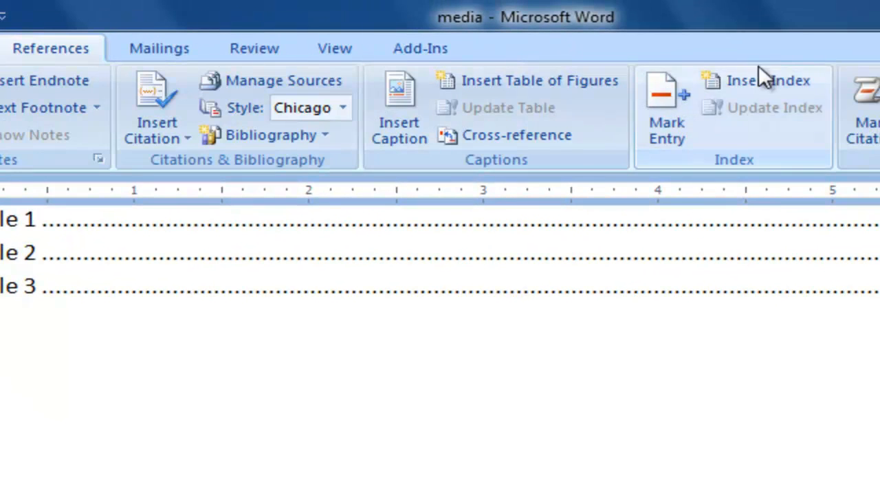
{"action": "left_click", "coordinate": [770, 82]}
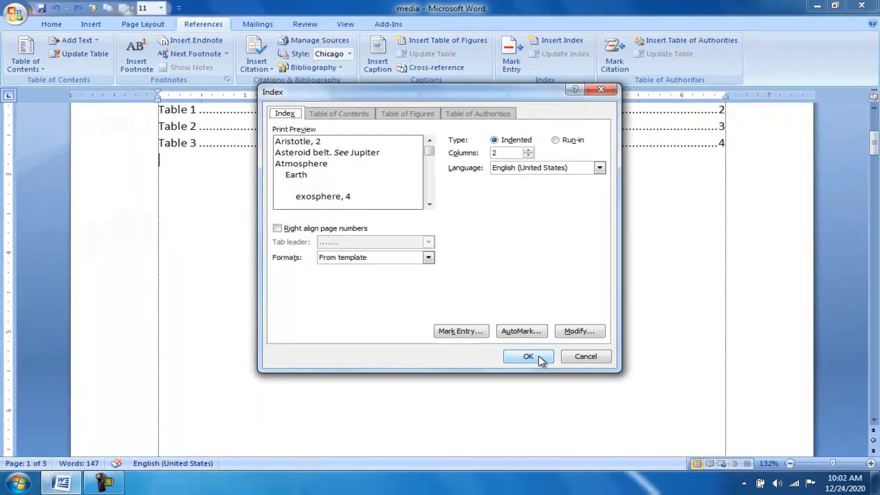
{"action": "left_click", "coordinate": [527, 356]}
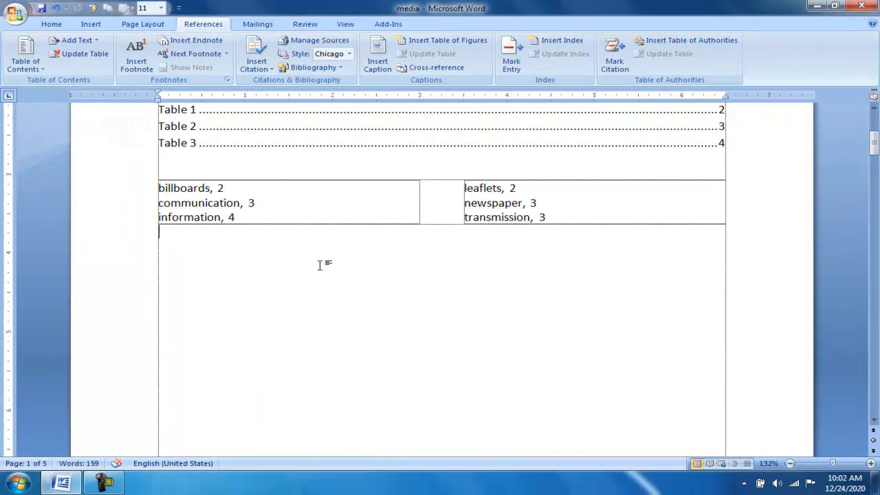